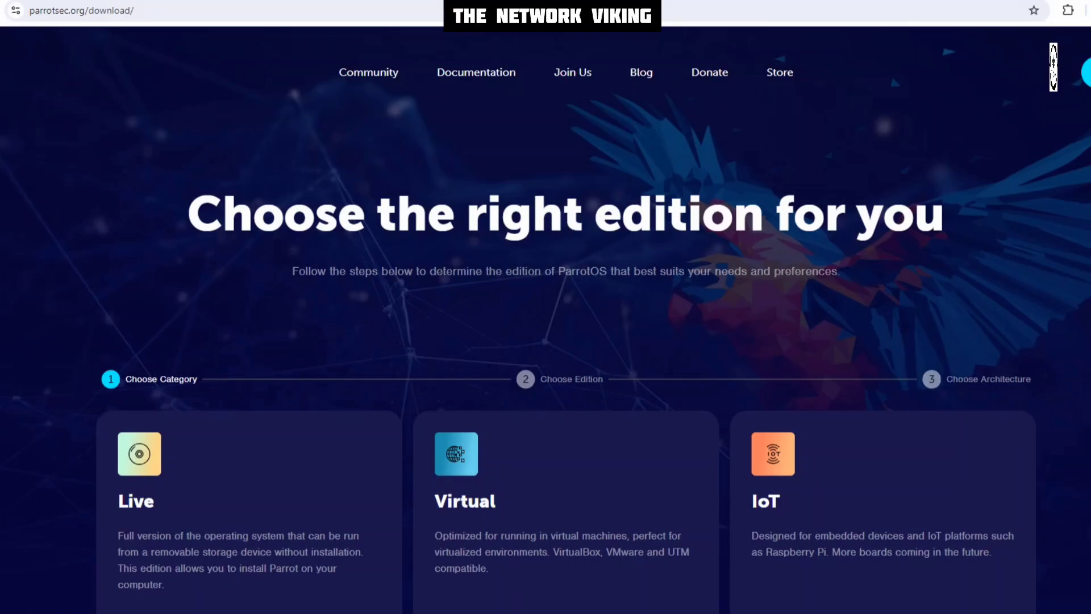
# Examine the architectures offered for the Virtual category's Security edition, and look at the Home edition as well.
pyautogui.scroll(-1, 546, 324)
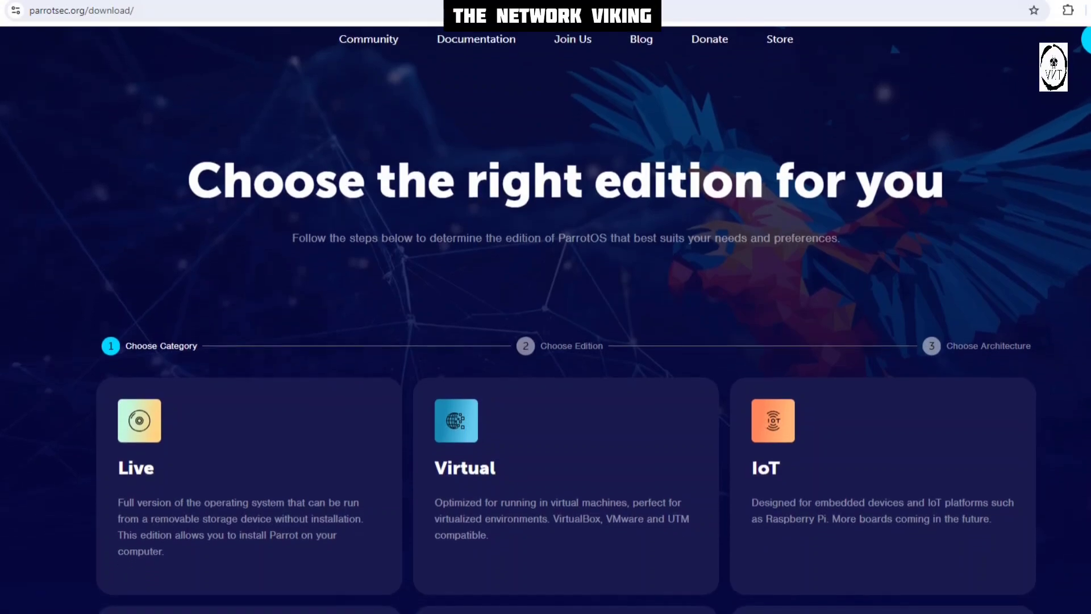
pyautogui.scroll(-3, 545, 324)
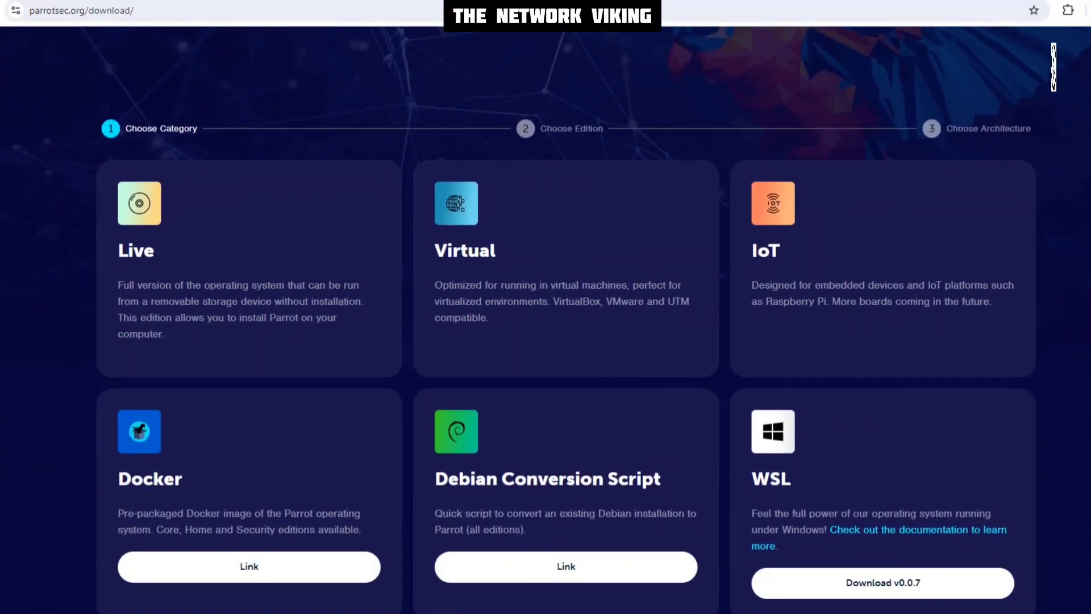
pyautogui.scroll(-1, 546, 324)
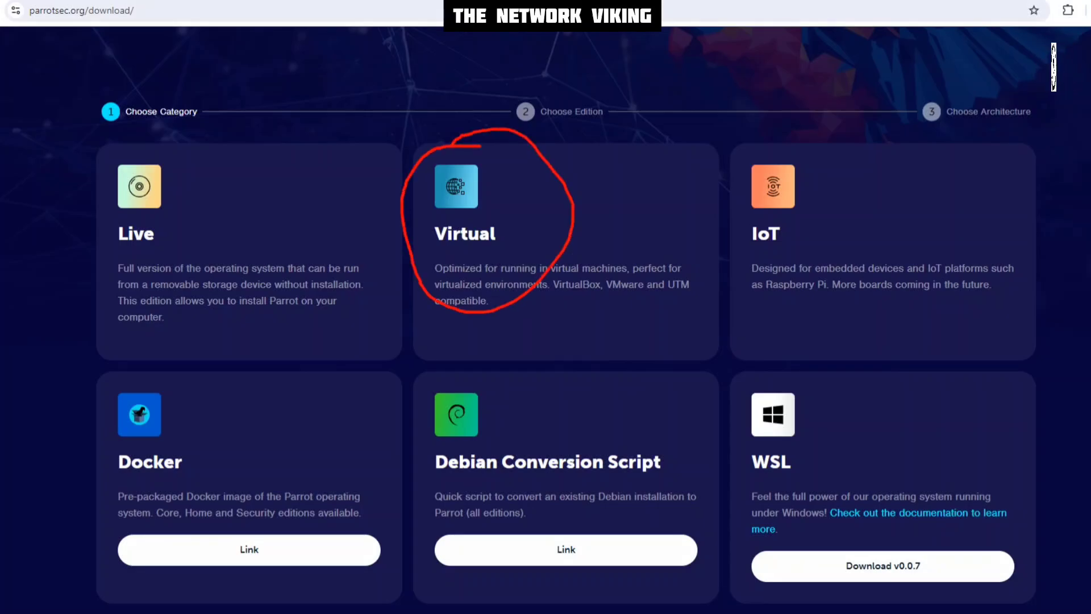
pyautogui.click(568, 256)
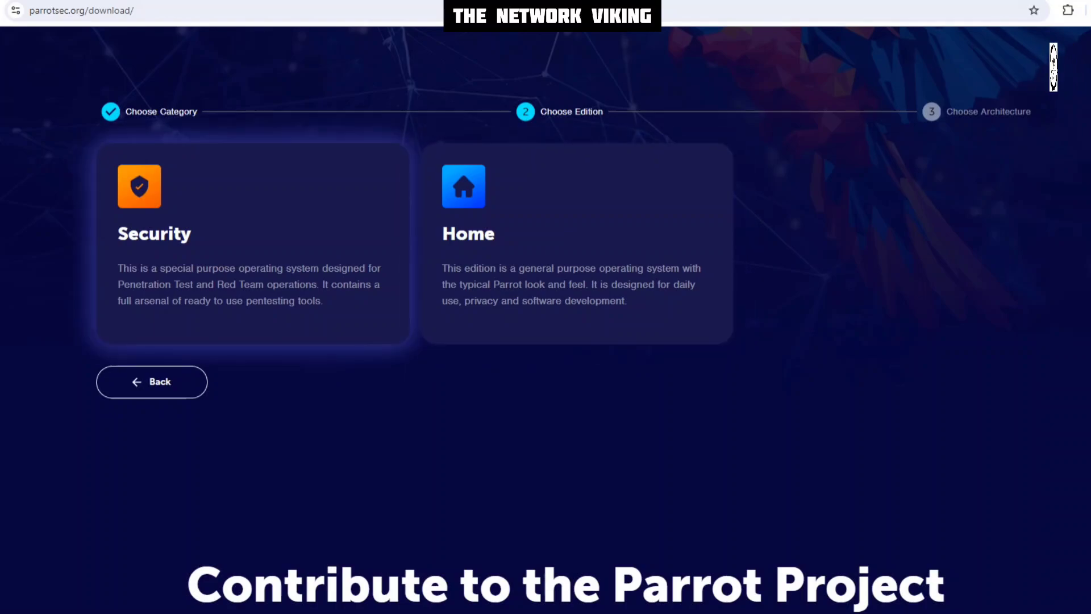
pyautogui.click(253, 245)
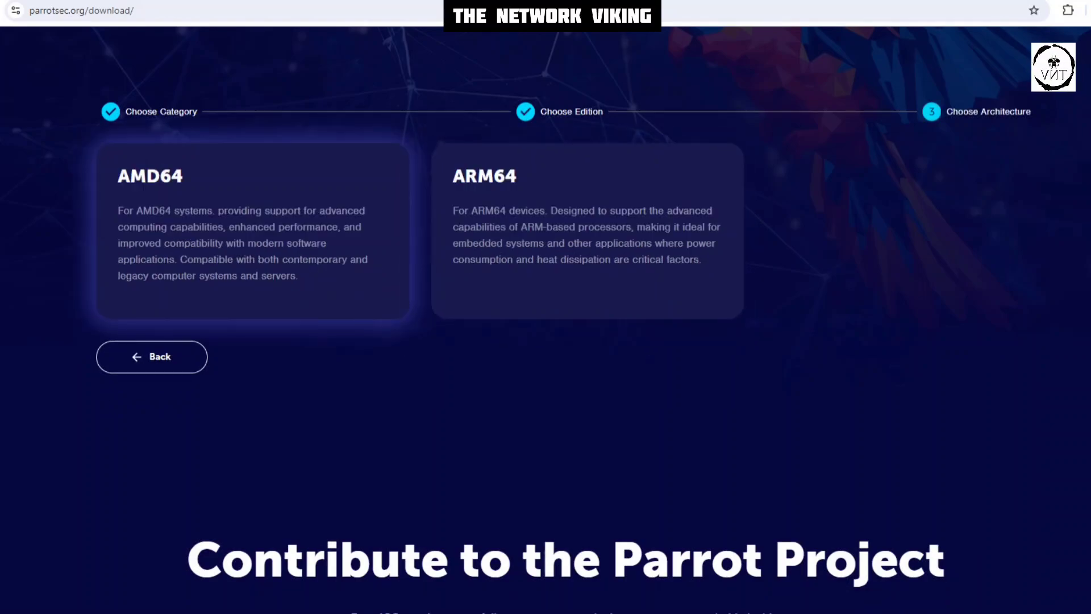
pyautogui.click(151, 357)
pyautogui.click(253, 244)
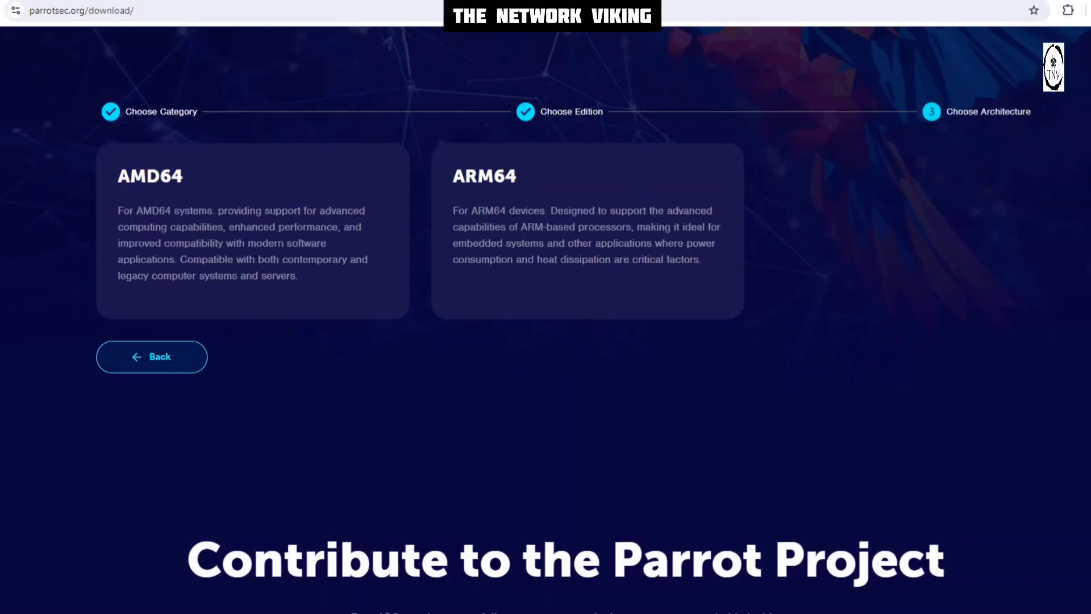
pyautogui.click(152, 356)
pyautogui.click(577, 244)
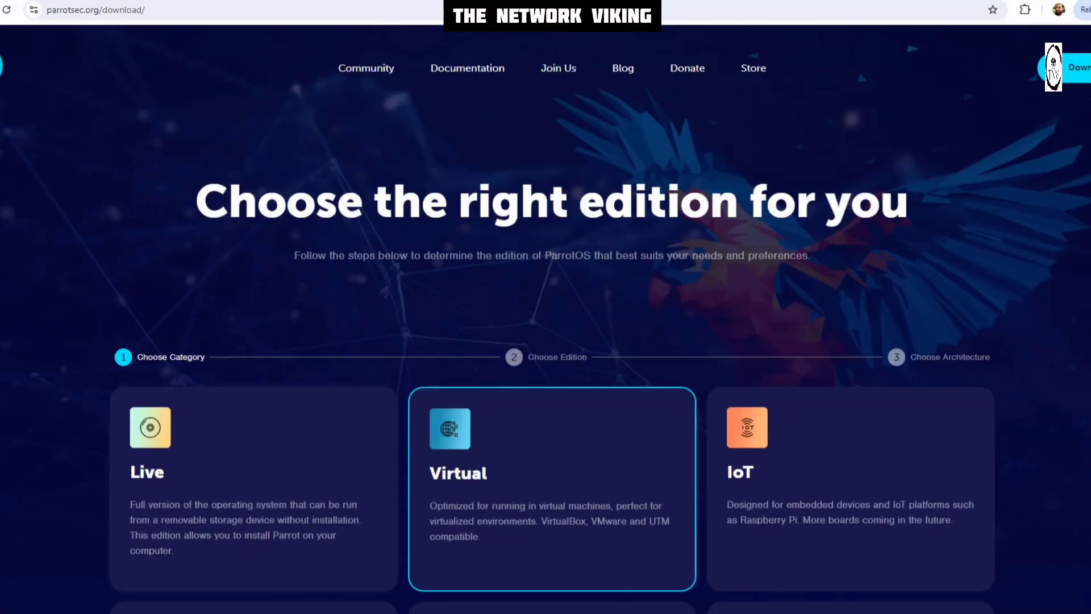
# Download the ISO image of the Live category's Security edition for the AMD64 architecture.
pyautogui.scroll(-4, 545, 318)
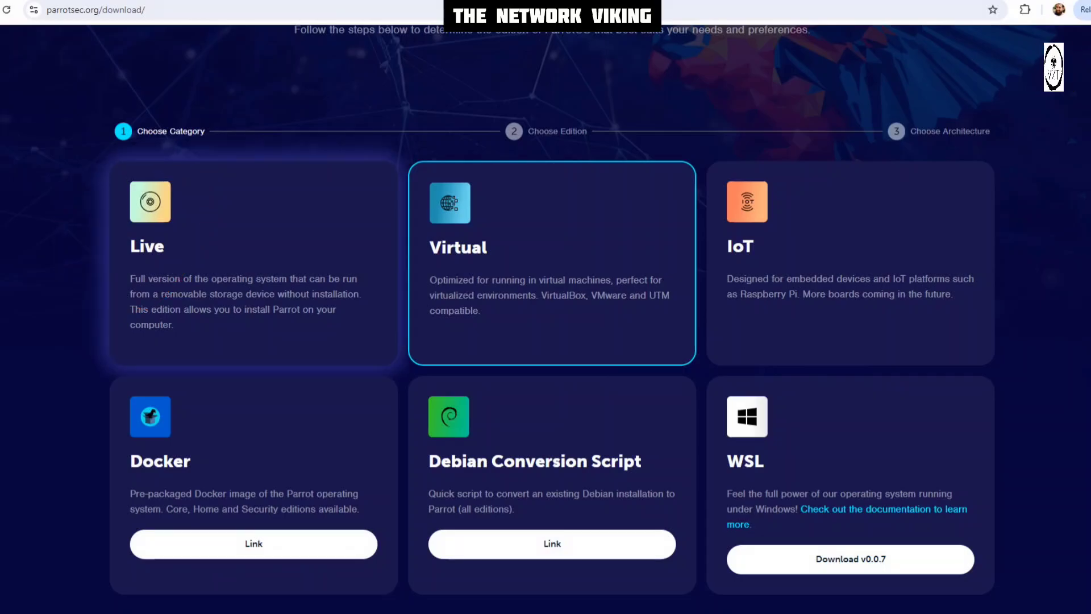
pyautogui.click(254, 261)
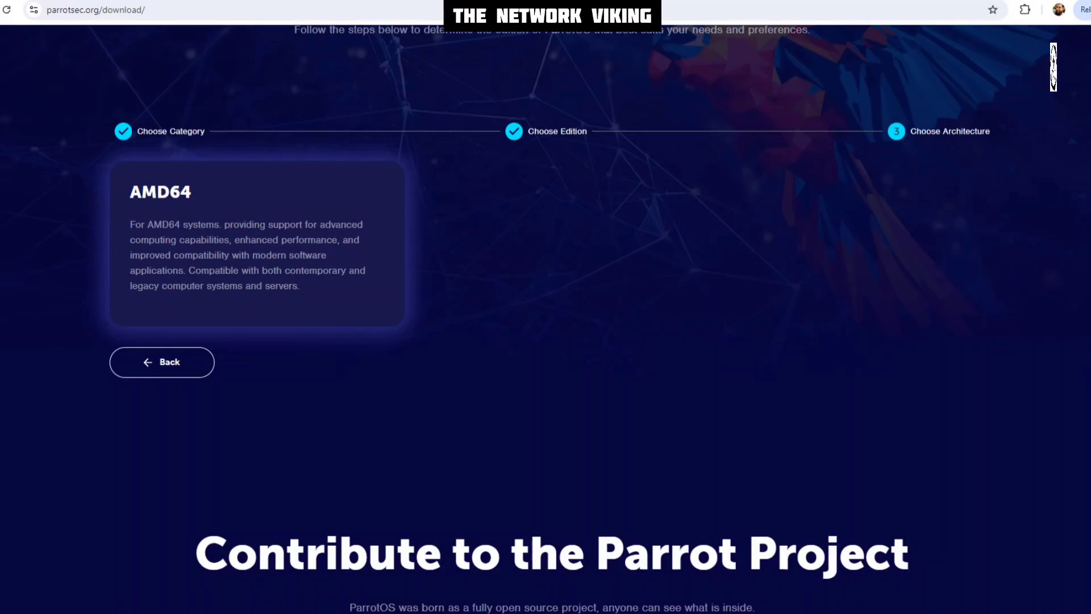
pyautogui.scroll(-3, 545, 319)
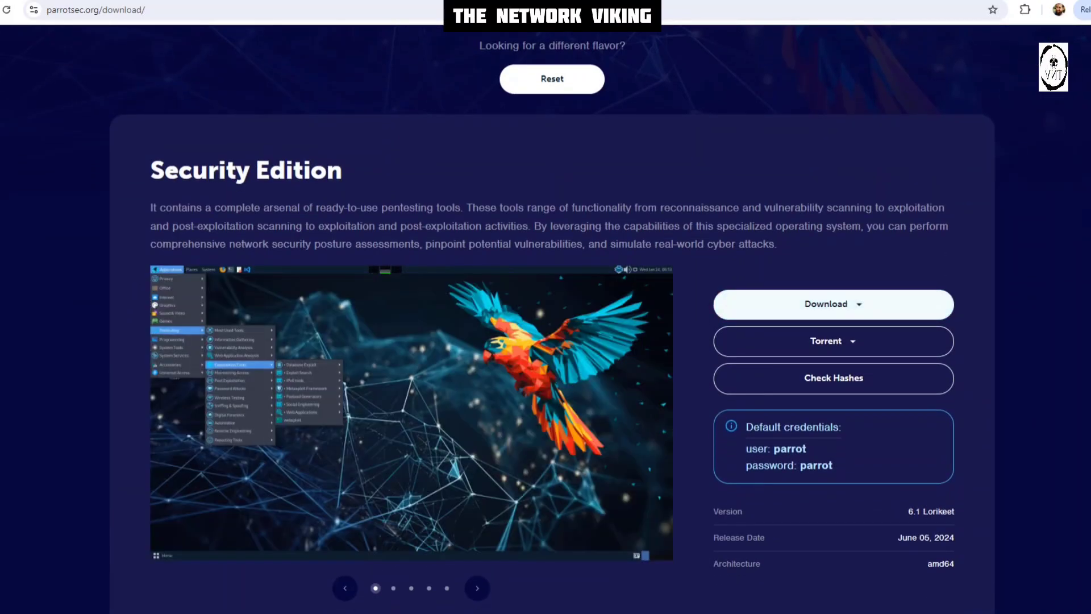
pyautogui.click(830, 304)
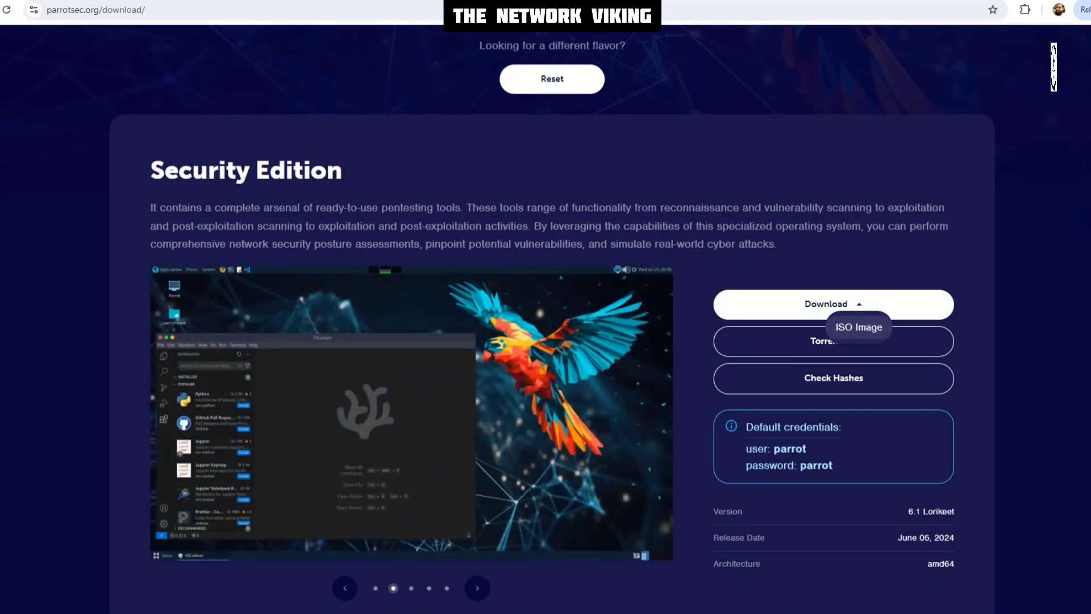
pyautogui.click(859, 326)
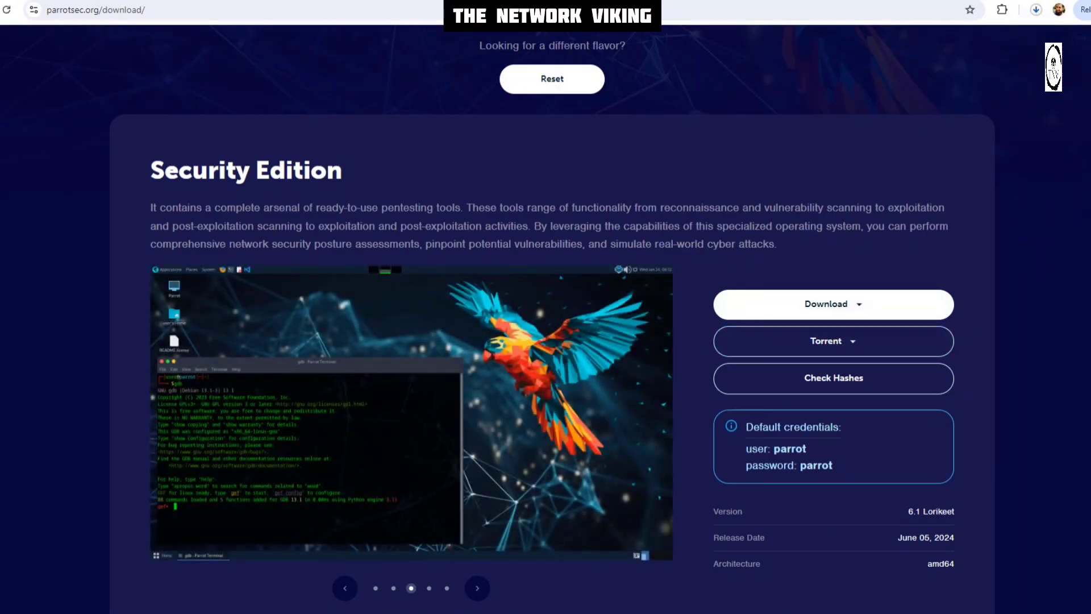
pyautogui.scroll(-2, 546, 318)
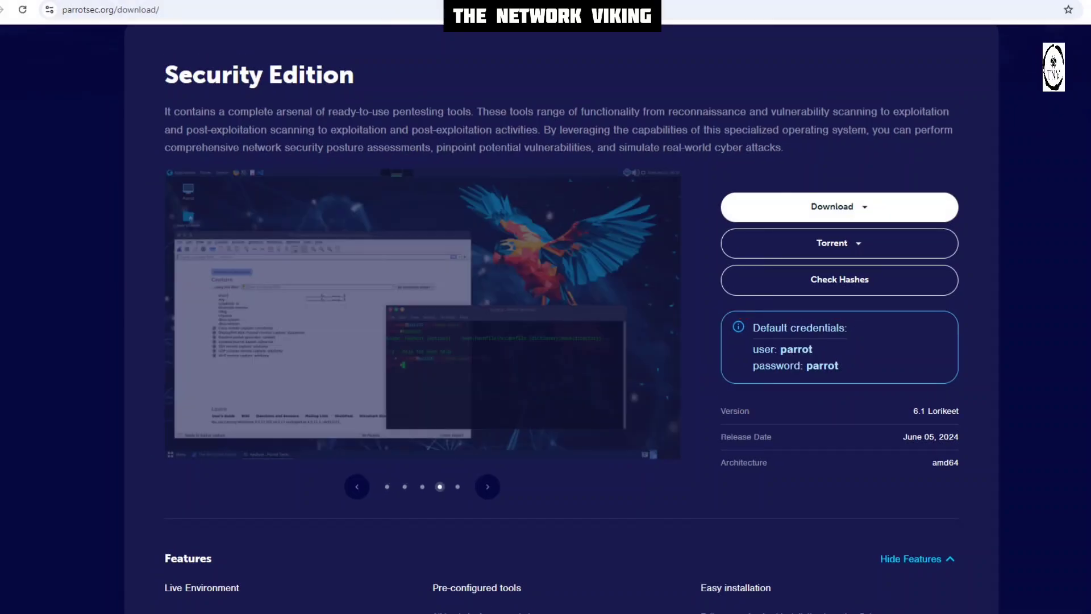
pyautogui.scroll(-8, 562, 319)
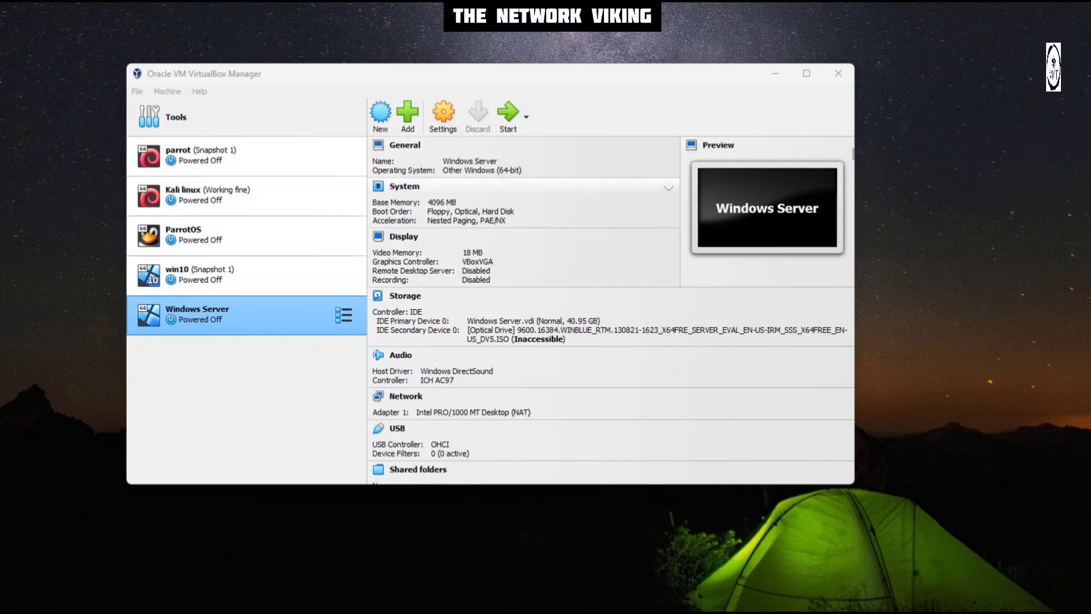
# Switch to Oracle VM VirtualBox Manager and view the installed version's information.
pyautogui.hotkey('alt', 'h')
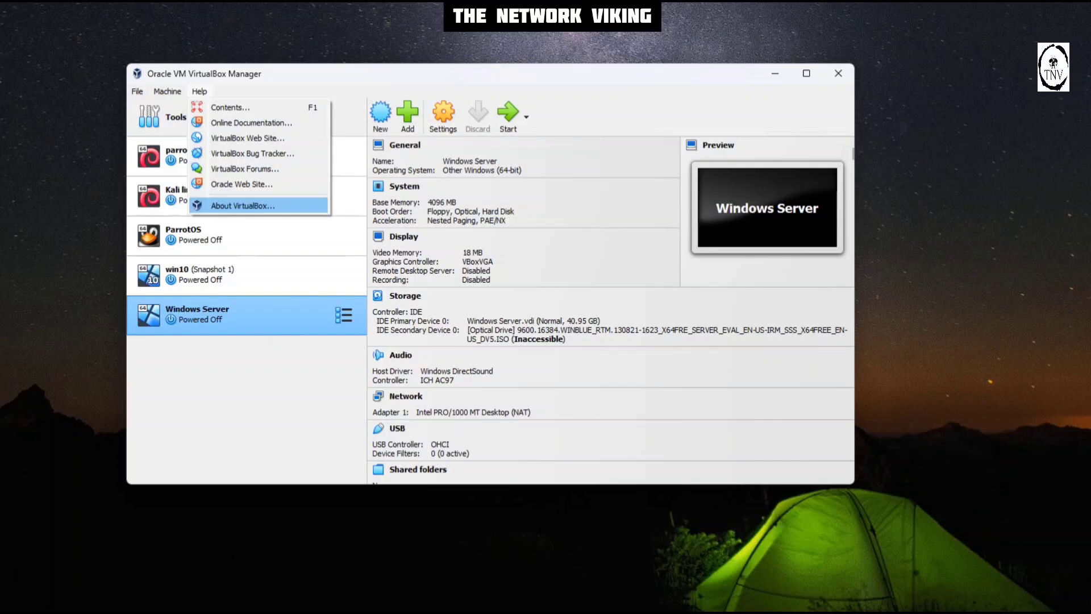
pyautogui.press('Return')
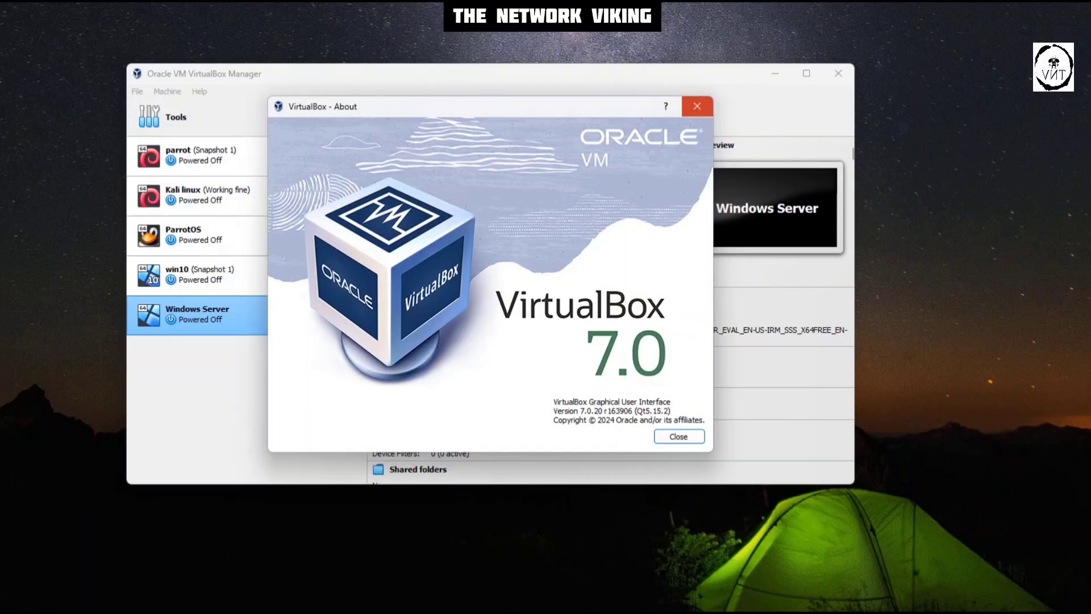
pyautogui.click(697, 105)
# Check whether updates are available for VirtualBox.
pyautogui.hotkey('alt', 'f')
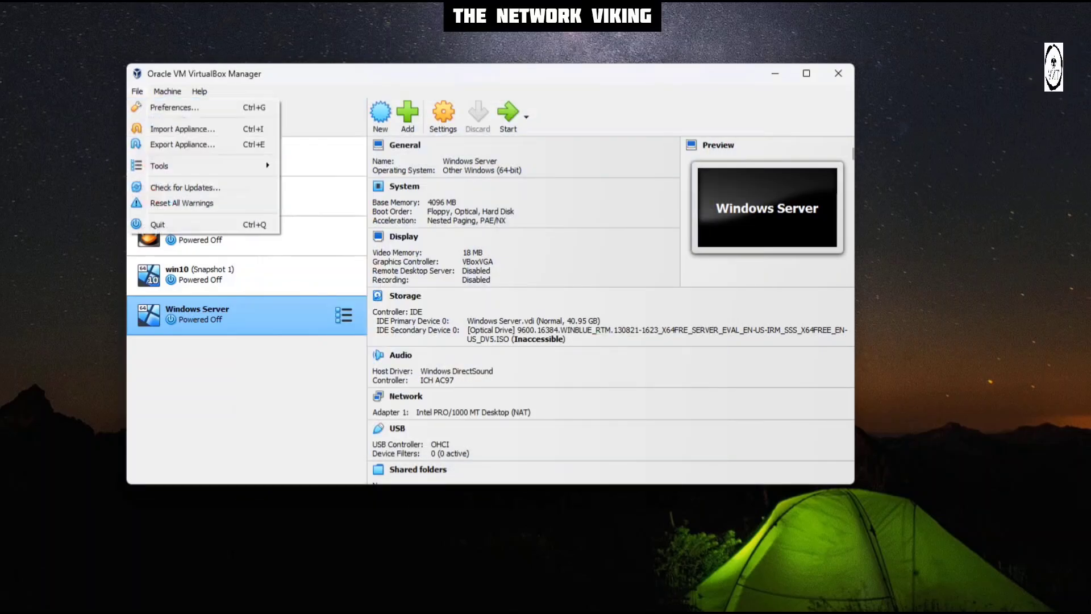
pyautogui.press('Up')
pyautogui.press('Up')
pyautogui.press('Up')
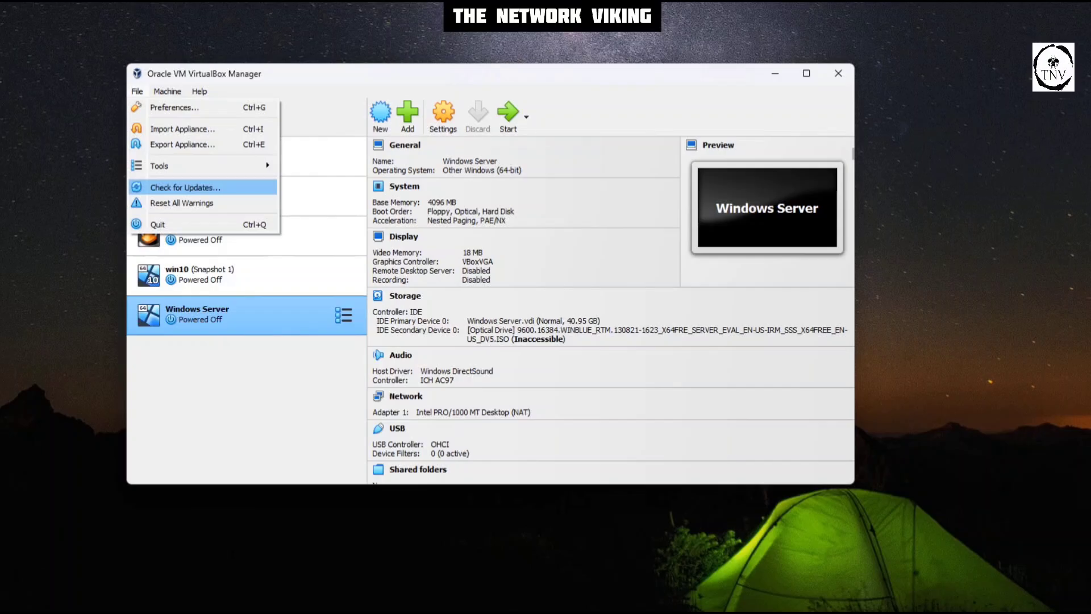
pyautogui.press('Return')
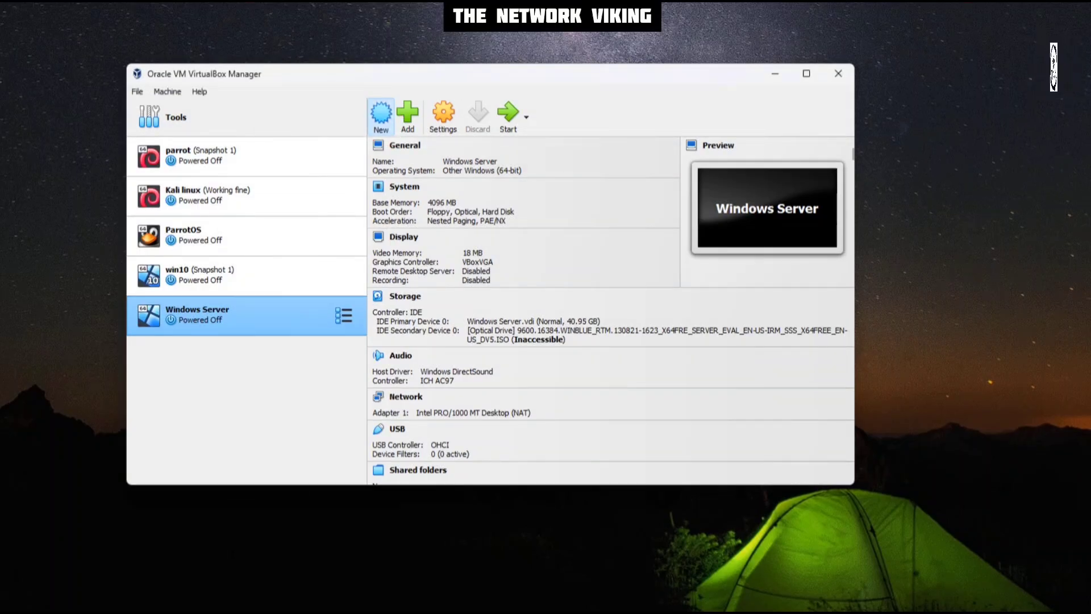
# Start a new virtual machine named Parrot OS 2024 with Parrot-security-6.1_amd64.iso as its ISO image, and continue to the hardware settings.
pyautogui.hotkey('ctrl', 'n')
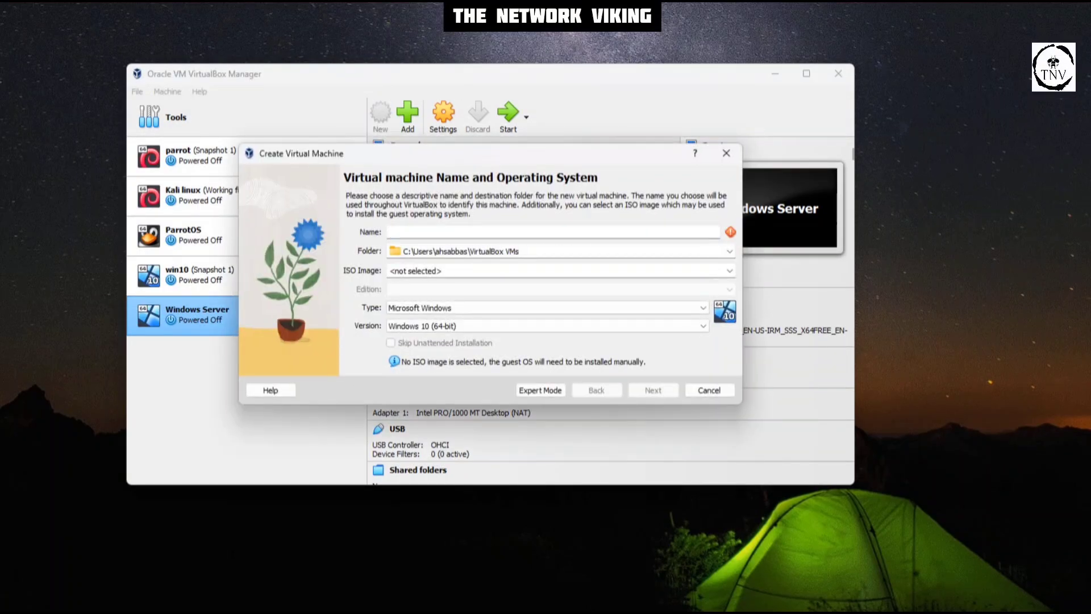
pyautogui.write('Parrot OS 2024')
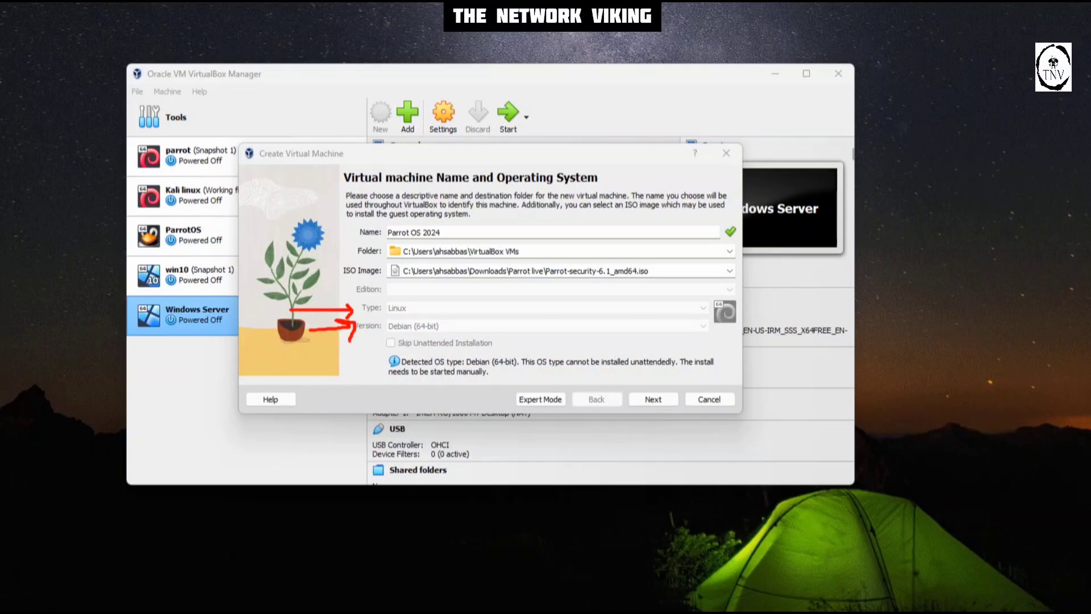
pyautogui.moveTo(654, 342)
pyautogui.mouseDown()
pyautogui.moveTo(654, 379)
pyautogui.moveTo(633, 369)
pyautogui.moveTo(670, 369)
pyautogui.mouseUp()
pyautogui.press('Return')
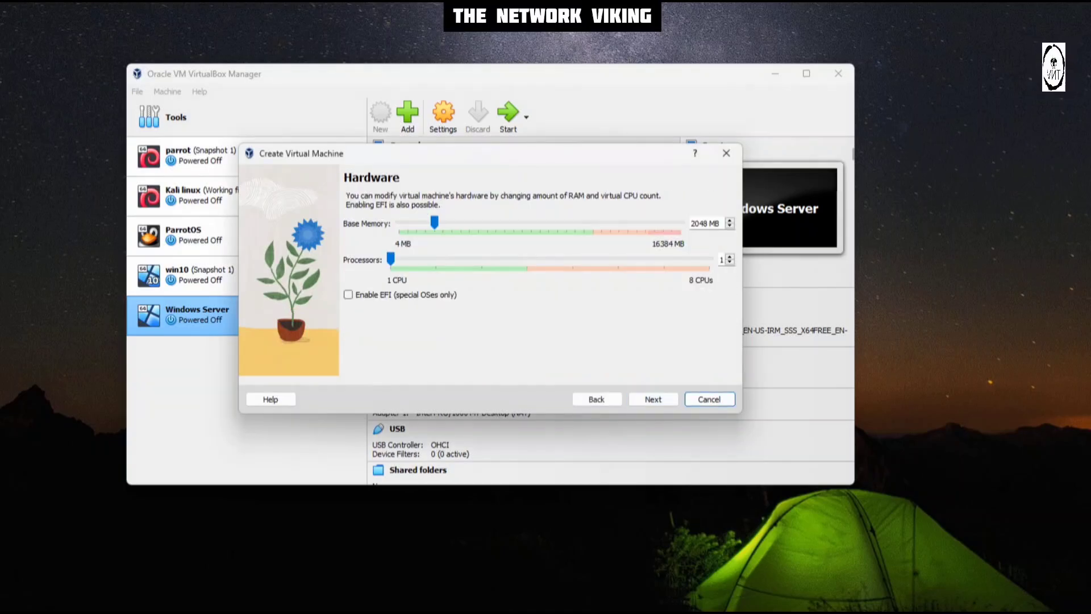
# Give the machine 4096 MB of base memory and 4 processors, and finish creating it with a new 20 GB virtual hard disk.
pyautogui.moveTo(434, 222); pyautogui.dragTo(469, 223)
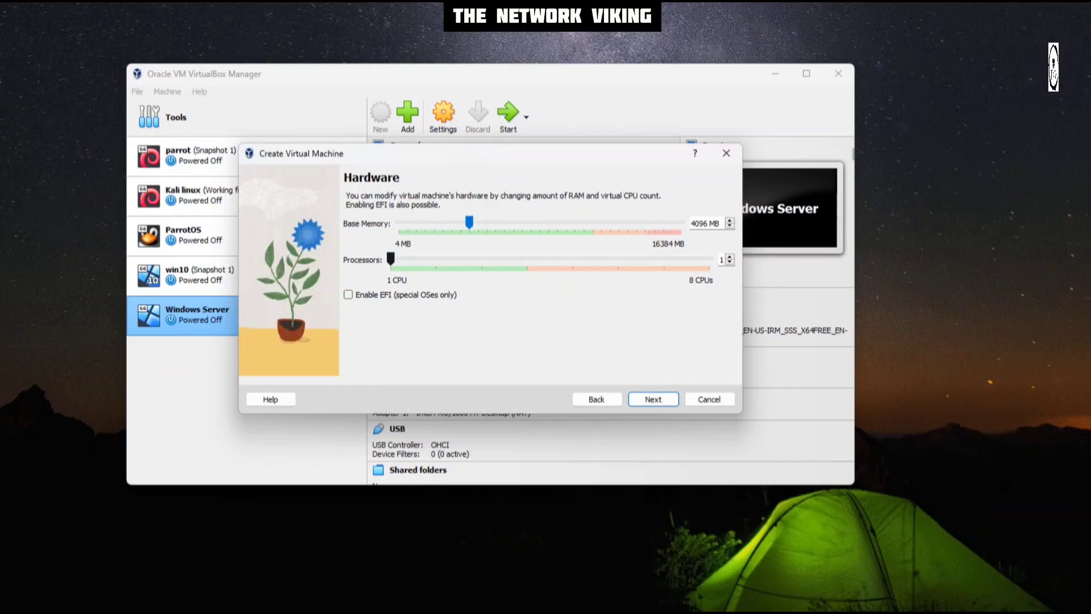
pyautogui.moveTo(391, 259); pyautogui.dragTo(528, 259)
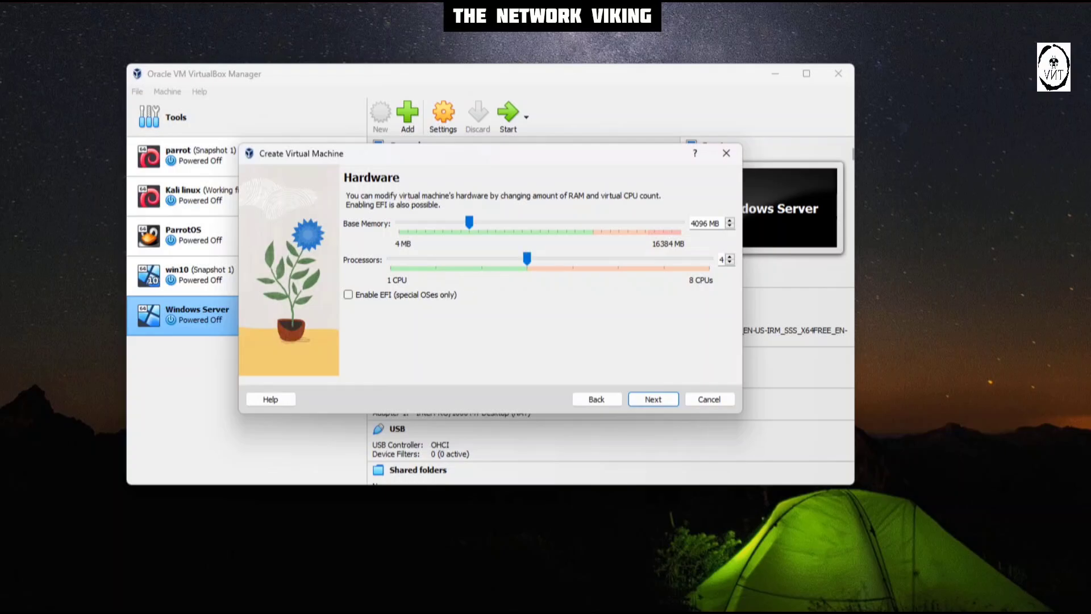
pyautogui.click(652, 399)
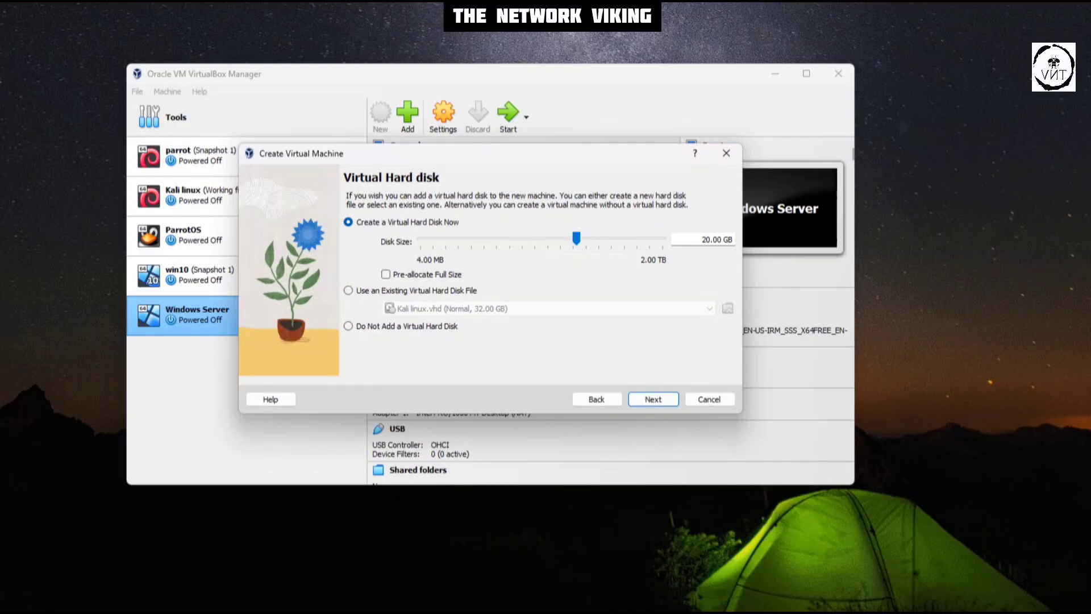
pyautogui.press('Return')
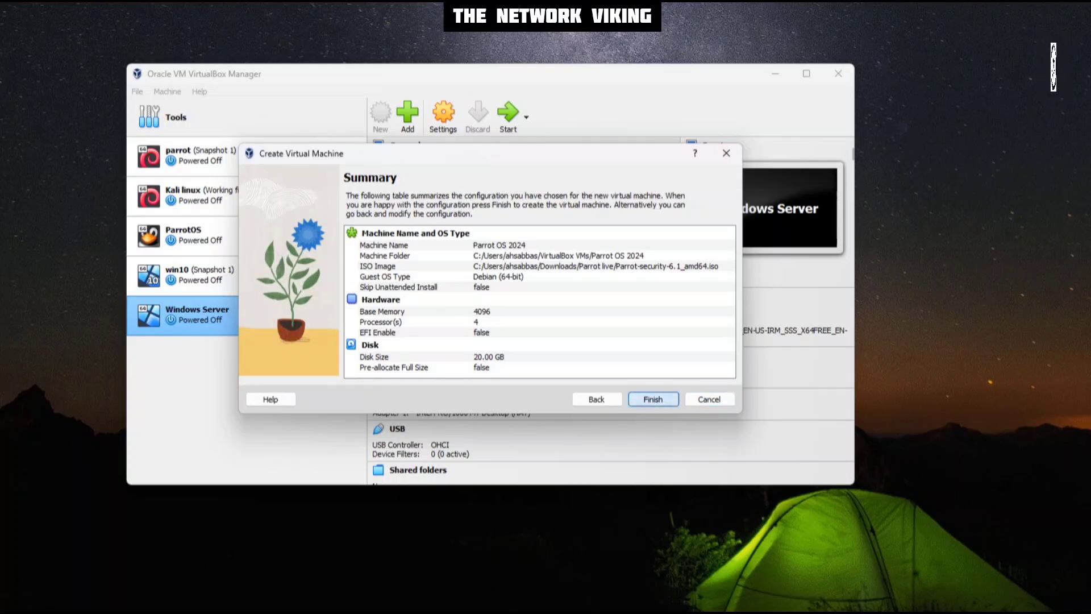
pyautogui.press('Return')
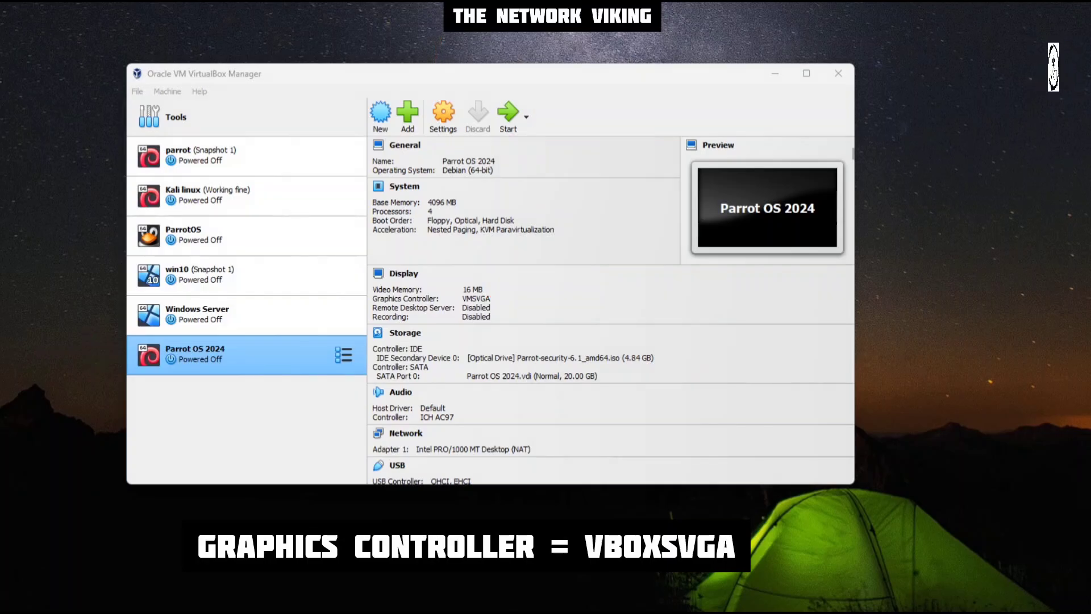
# Set the graphics controller of the Parrot OS 2024 machine to VBoxSVGA and save the settings.
pyautogui.click(443, 114)
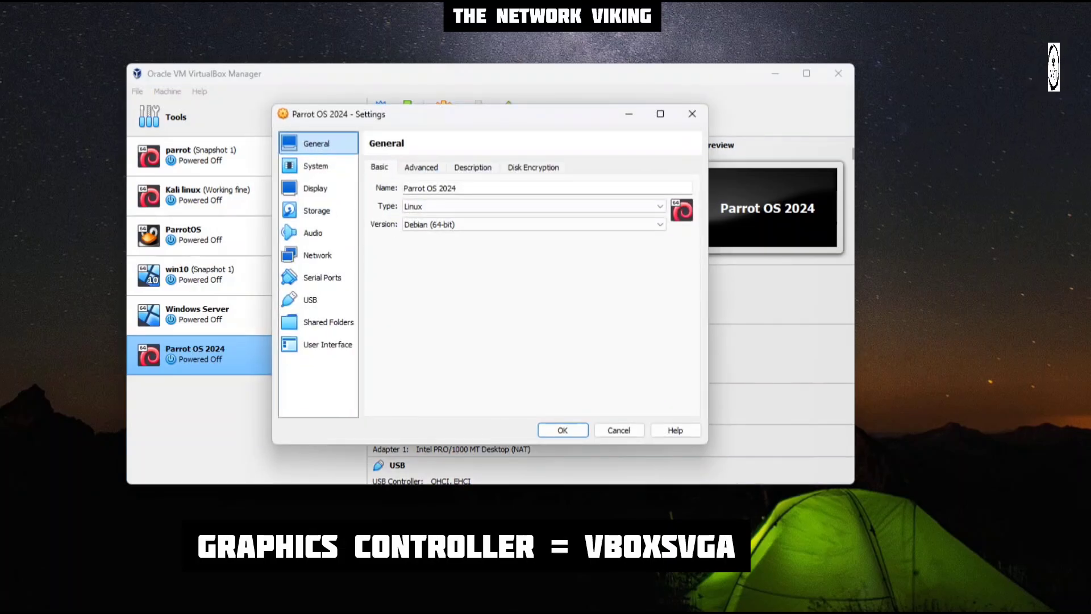
pyautogui.click(315, 188)
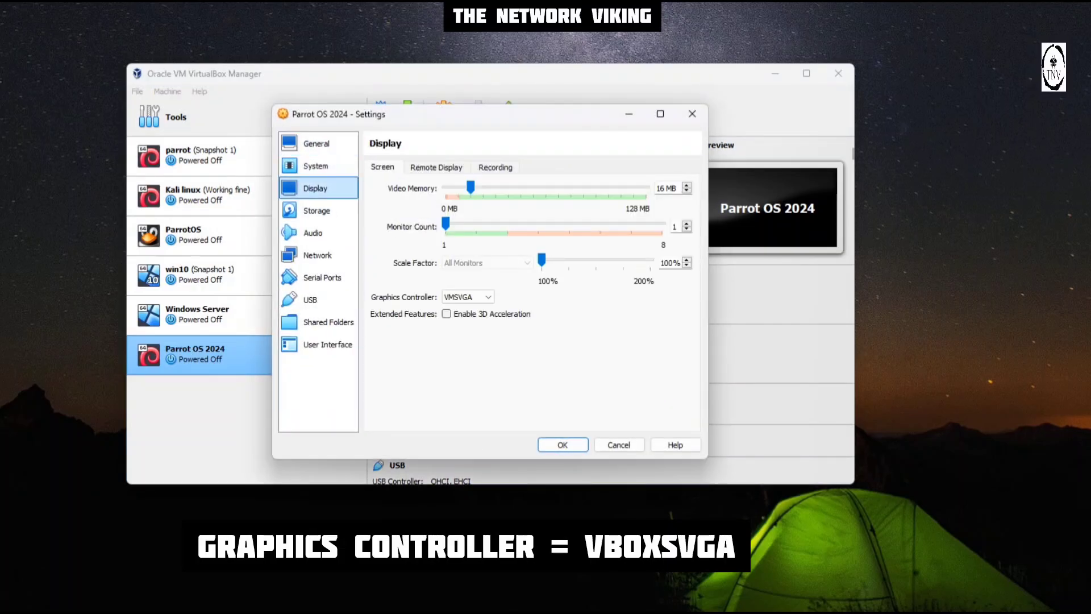
pyautogui.click(467, 296)
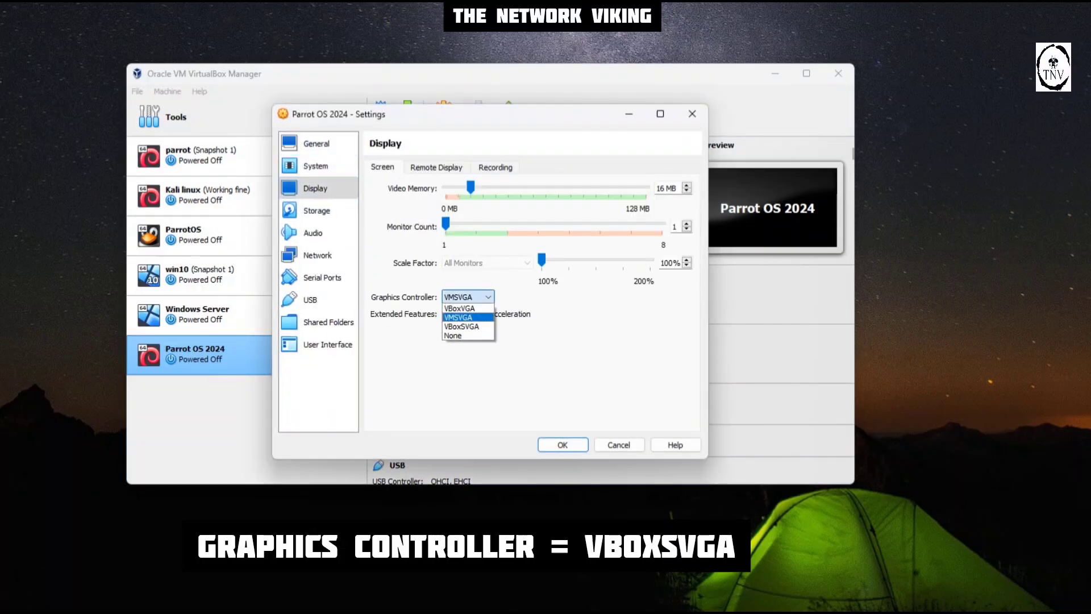
pyautogui.press('Down')
pyautogui.press('Return')
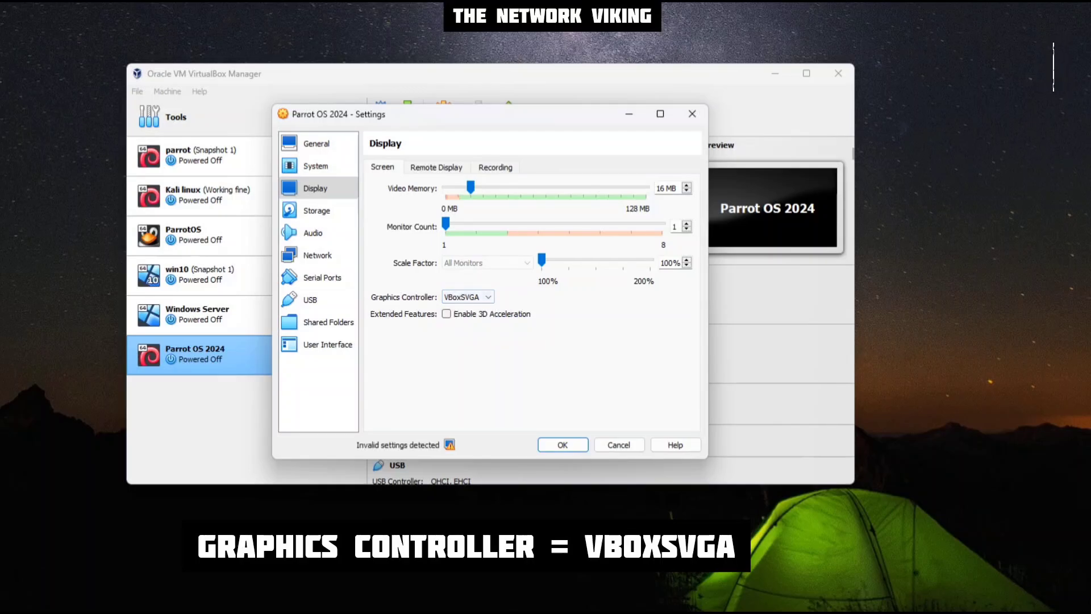
pyautogui.press('Return')
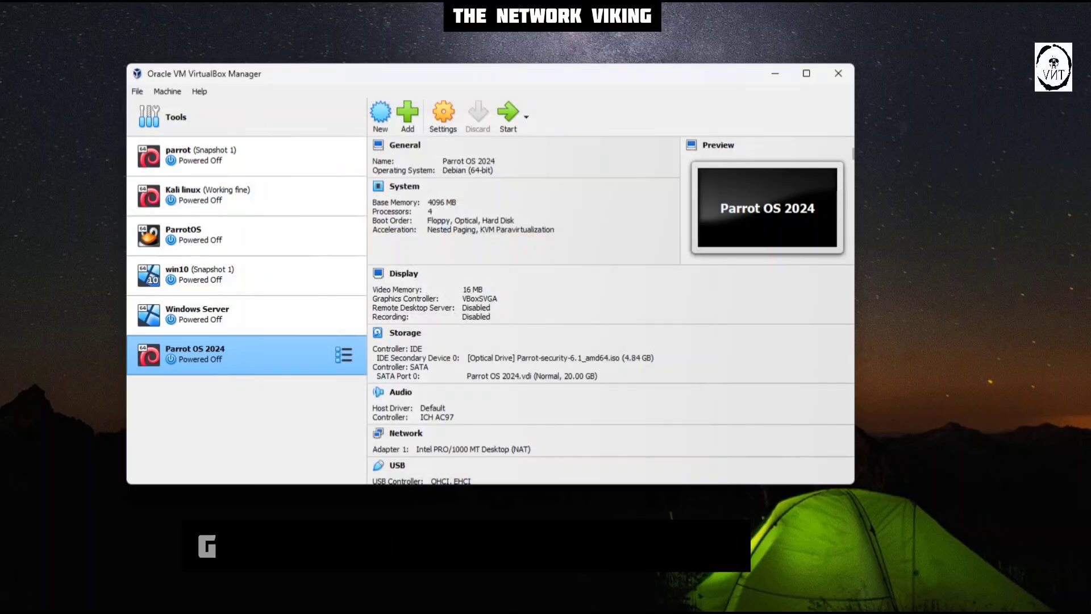
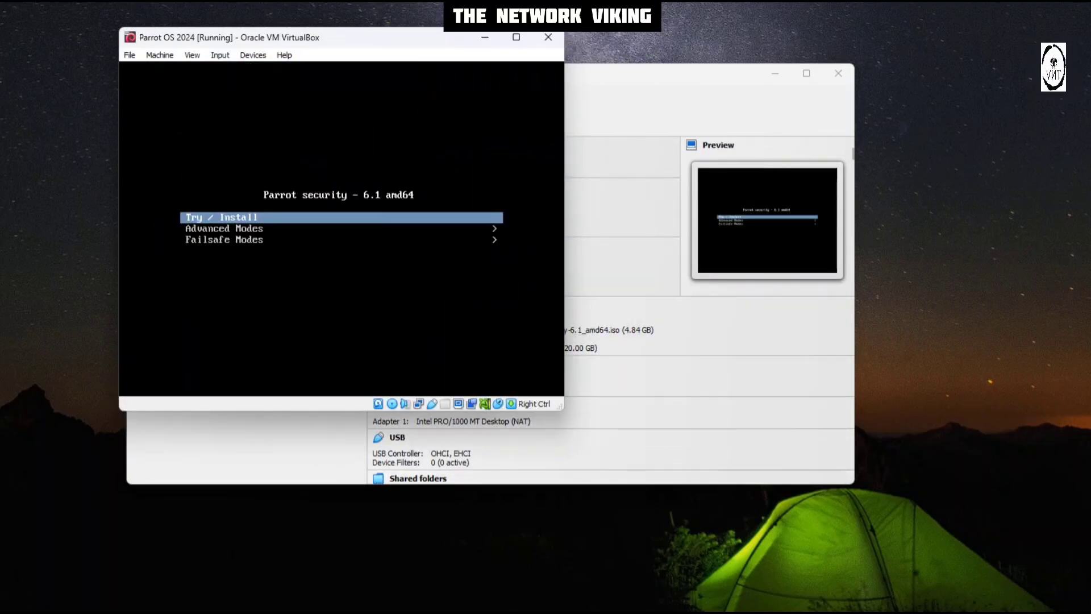
# Boot the Parrot OS 2024 machine in Try / Install mode and launch the Parrot installer from the live desktop.
pyautogui.press('Return')
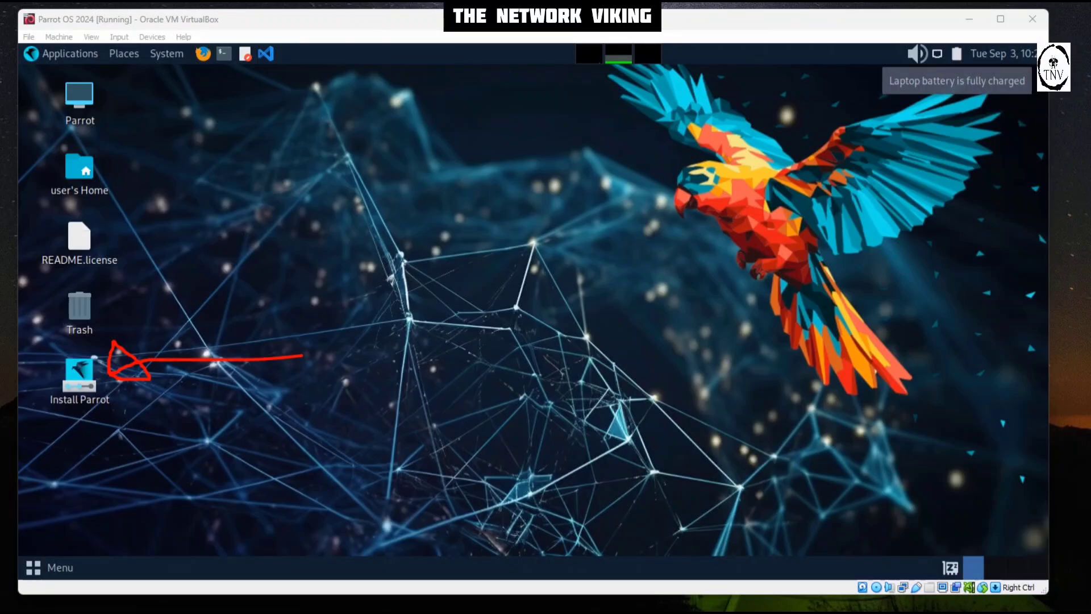
pyautogui.click(79, 375)
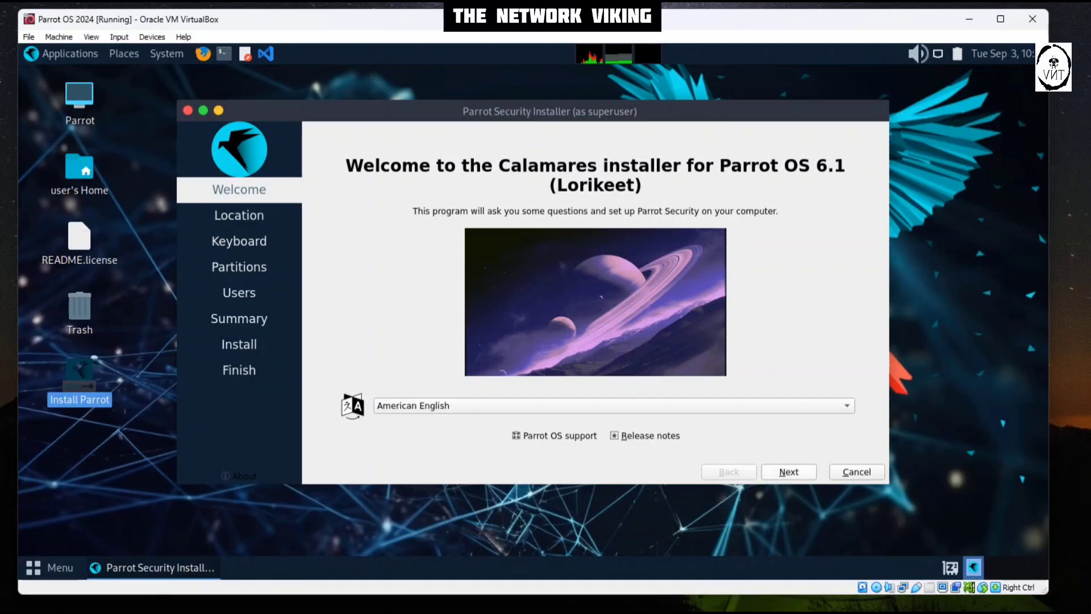
# Accept American English, the America/New York time zone and the default English (US) keyboard layout, and continue to the partition settings.
pyautogui.hotkey('alt', 'n')
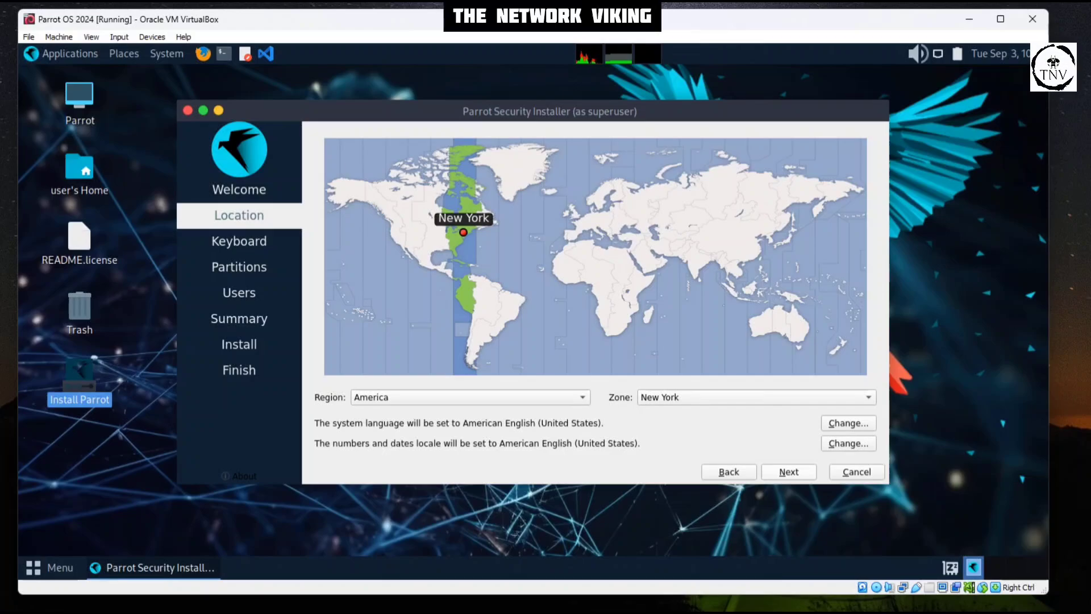
pyautogui.hotkey('alt', 'n')
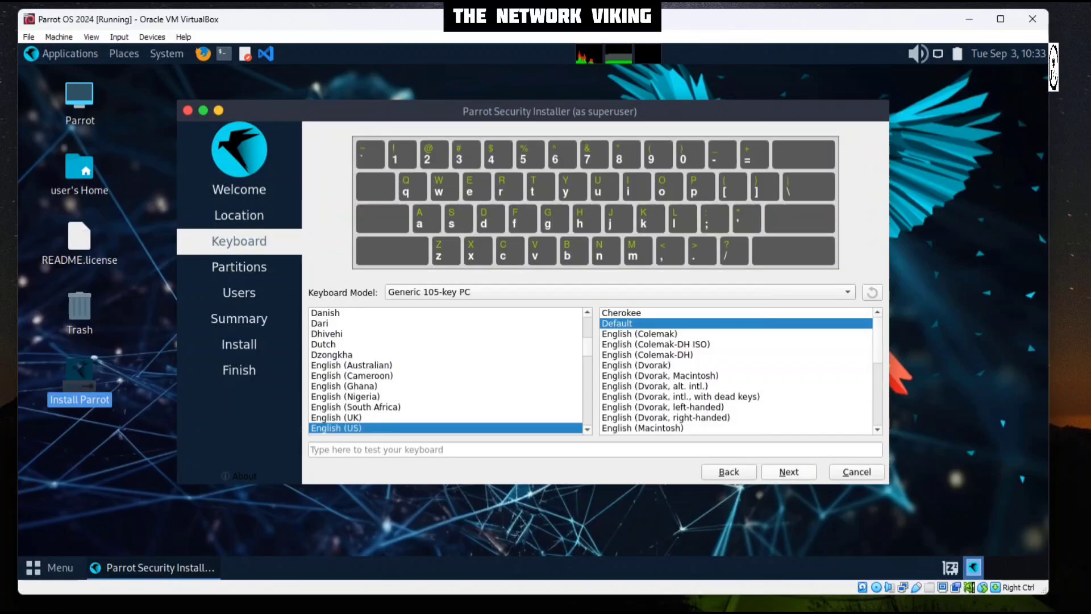
pyautogui.hotkey('alt', 'n')
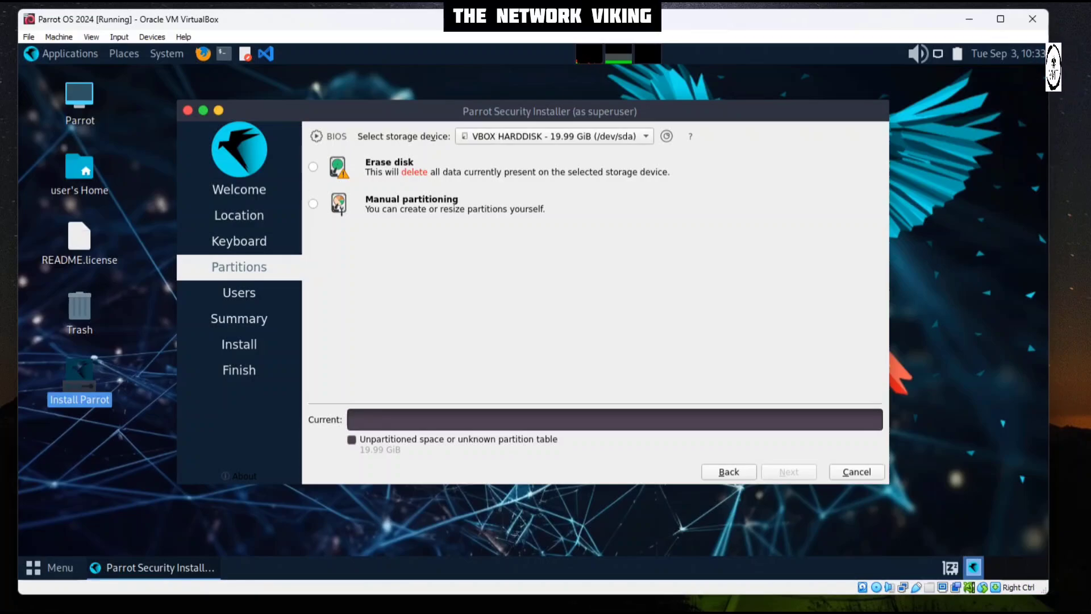
# Choose to erase the VBOX HARDDISK with the No Swap option, and continue to the user account settings.
pyautogui.click(313, 166)
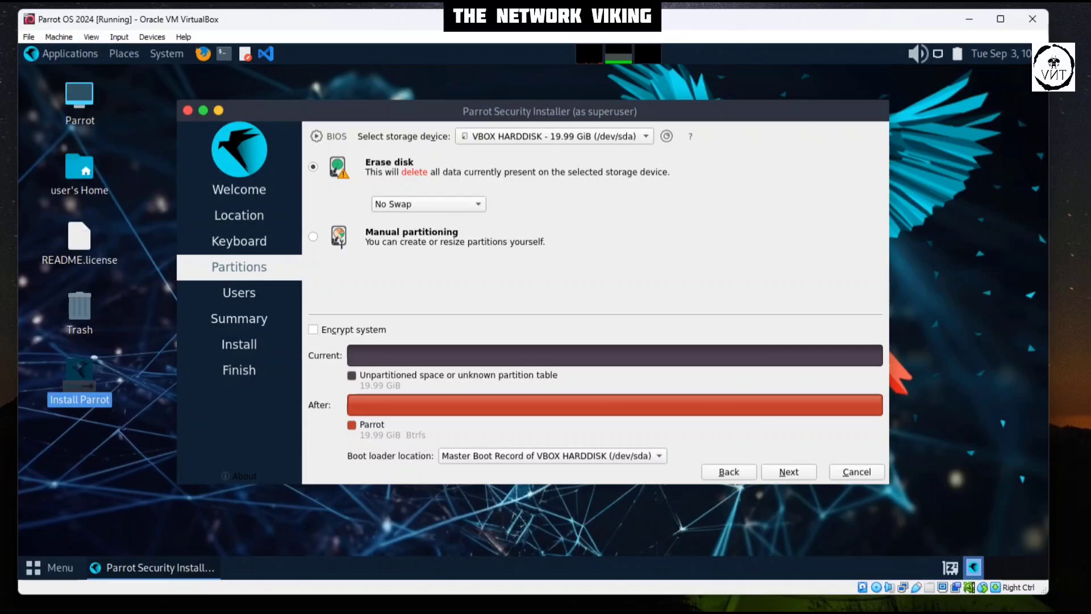
pyautogui.click(429, 203)
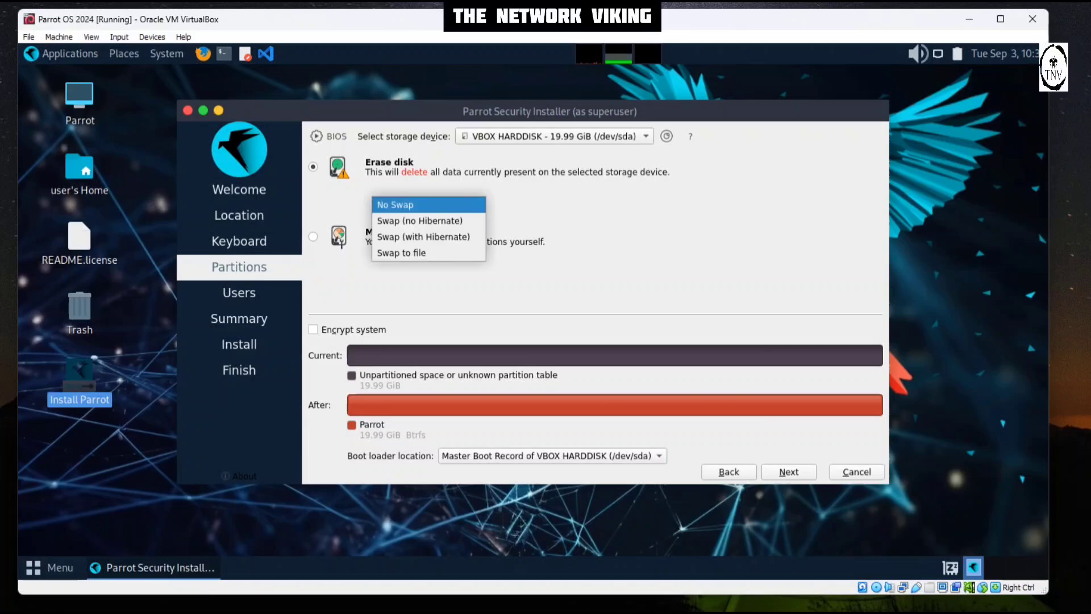
pyautogui.press('Escape')
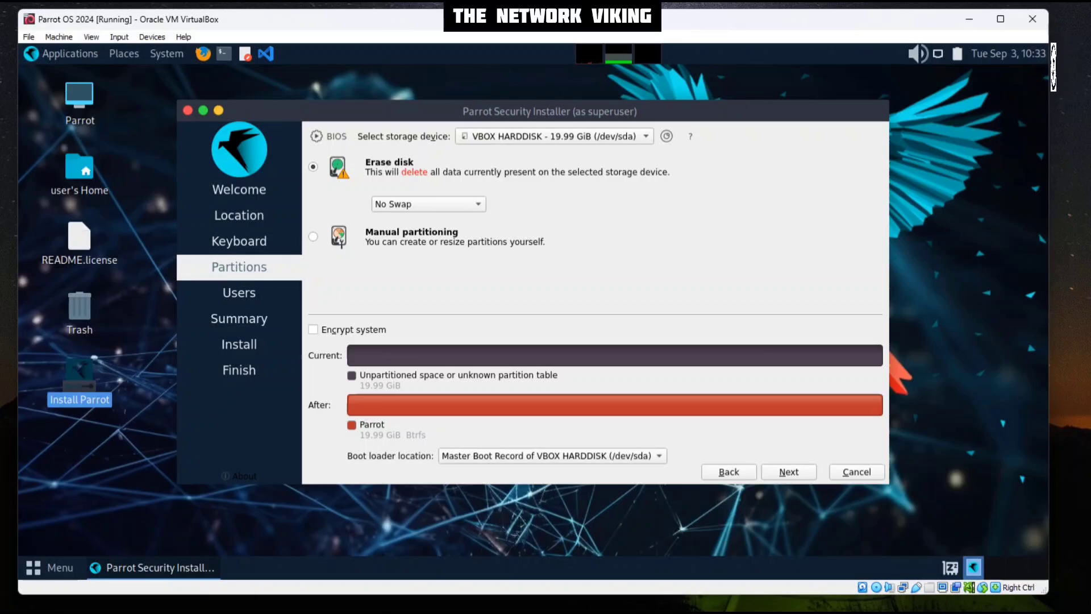
pyautogui.hotkey('alt', 'n')
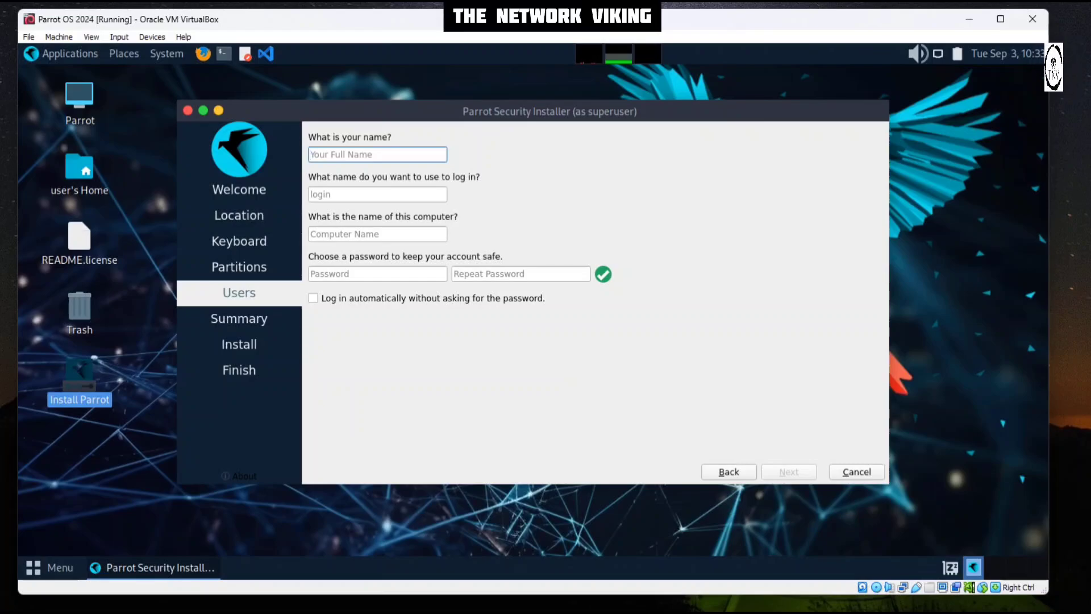
# Enter The Network Viking as the name of the new user account.
pyautogui.write('The ')
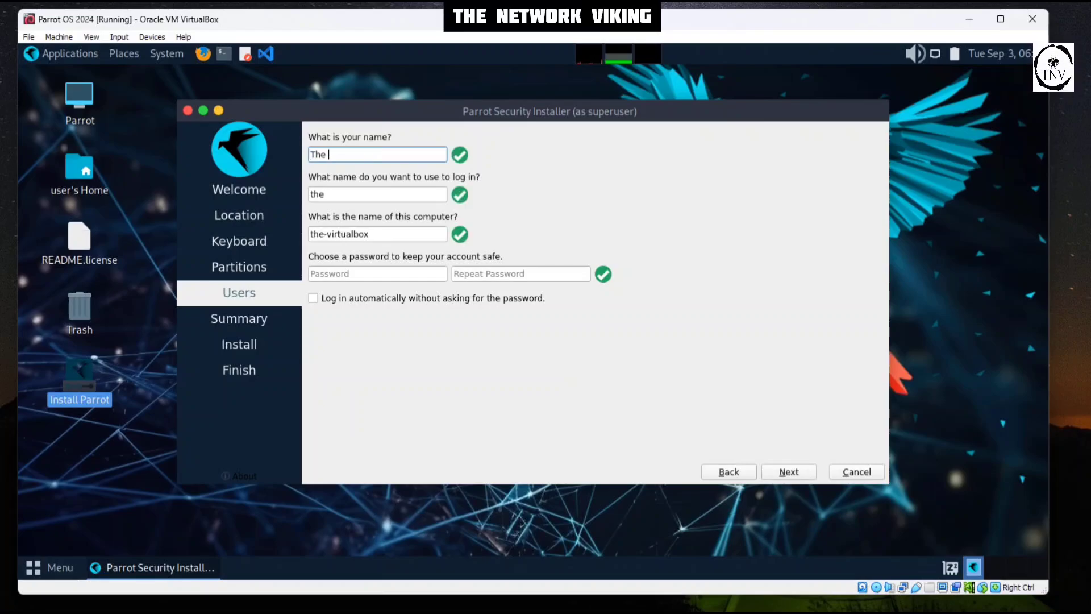
pyautogui.write('Network Viking')
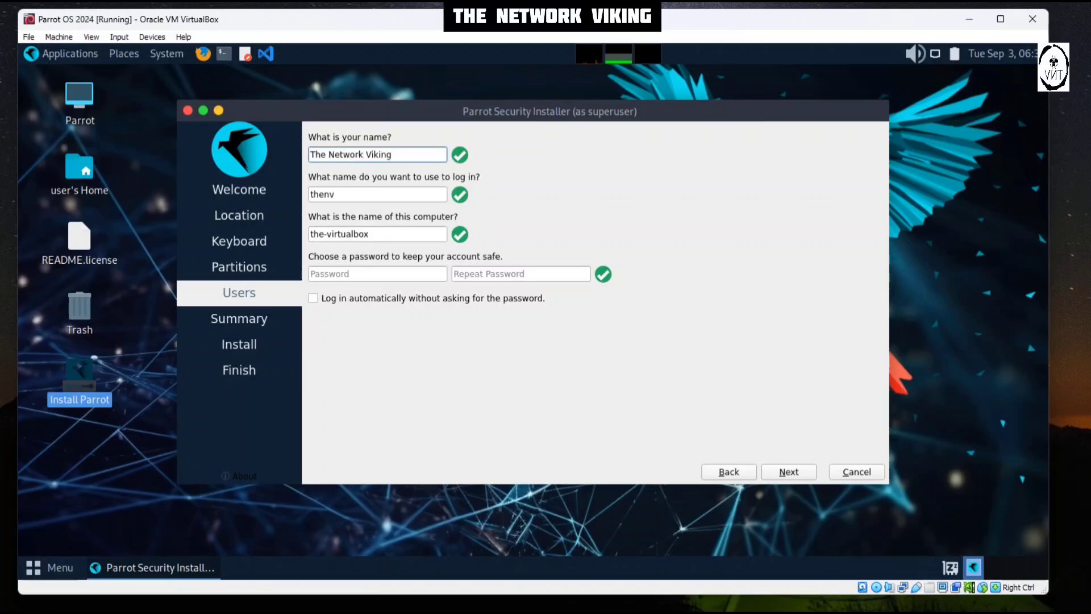
pyautogui.write(' Ahsan Ab')
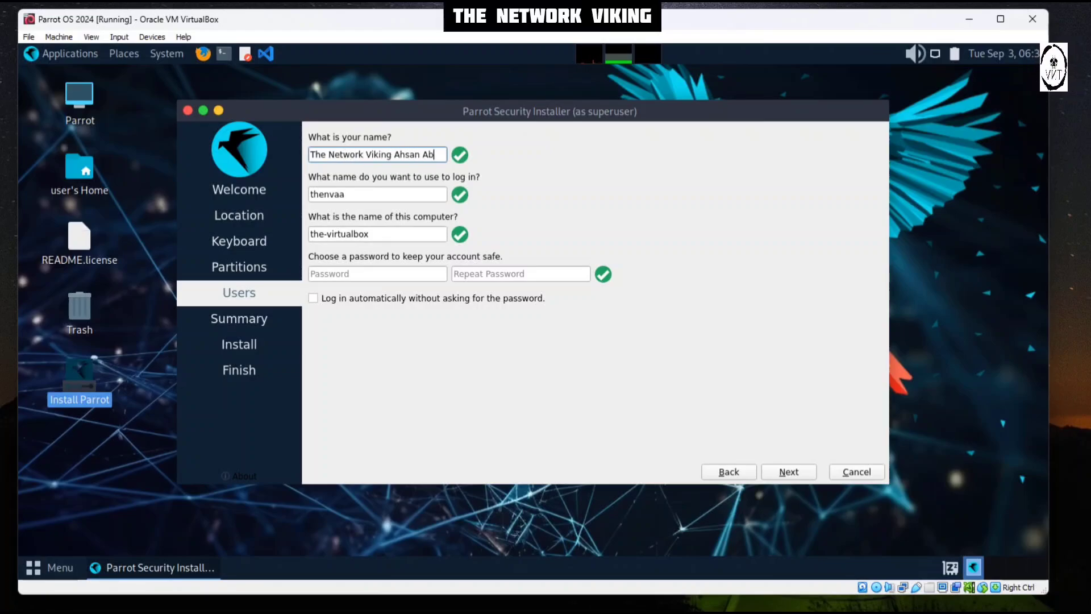
pyautogui.write('bas')
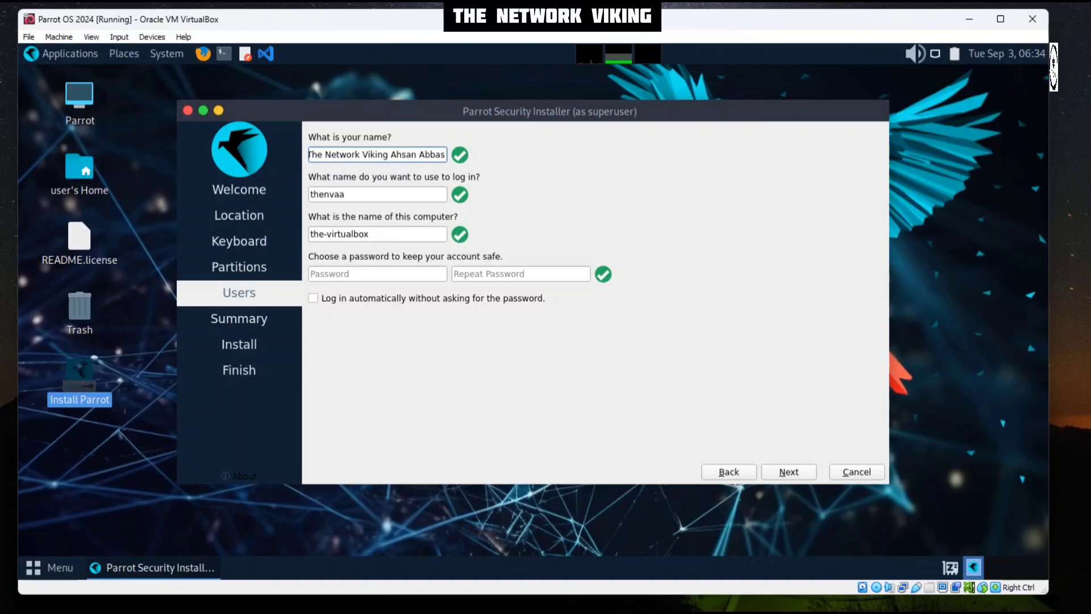
pyautogui.press('BackSpace')
pyautogui.press('BackSpace')
pyautogui.press('BackSpace')
pyautogui.press('BackSpace')
pyautogui.press('BackSpace')
pyautogui.press('BackSpace')
pyautogui.press('BackSpace')
pyautogui.press('BackSpace')
pyautogui.press('BackSpace')
pyautogui.press('BackSpace')
pyautogui.press('BackSpace')
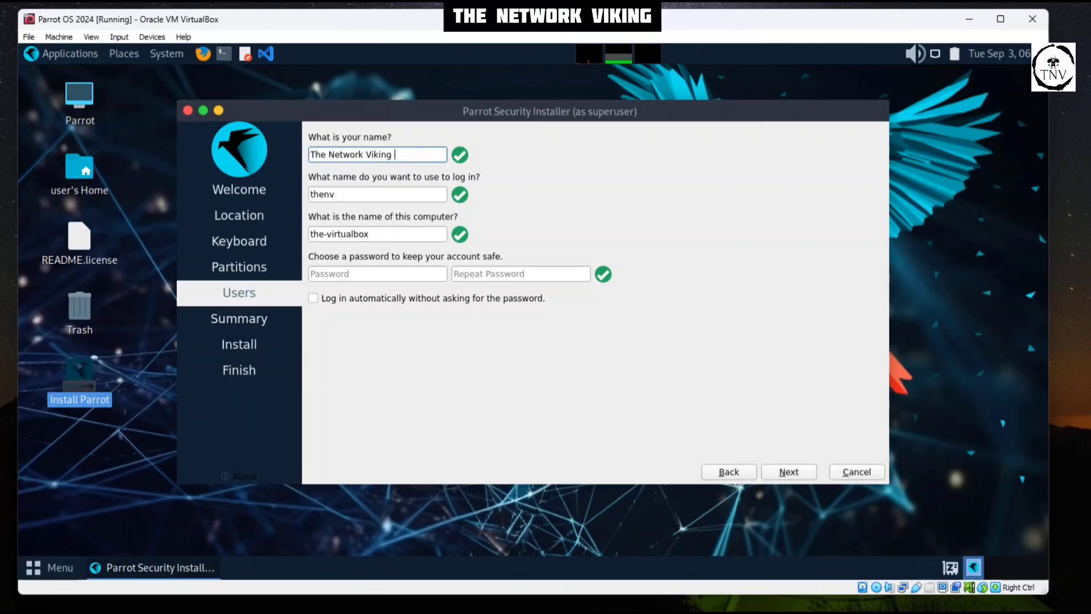
pyautogui.press('BackSpace')
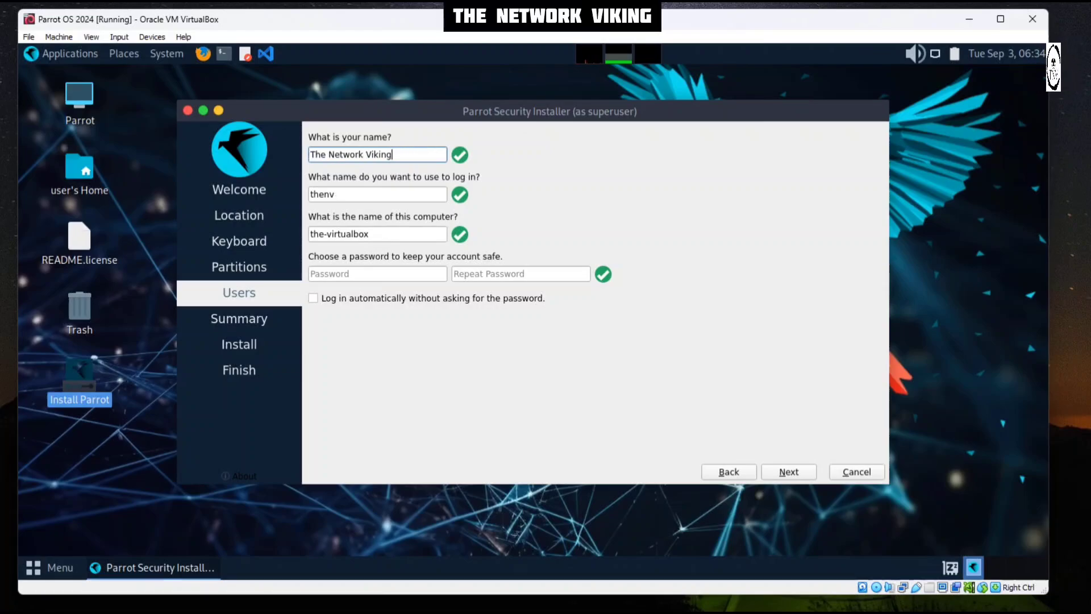
# Enter the account password and repeat it to confirm it.
pyautogui.click(377, 273)
pyautogui.write('•••')
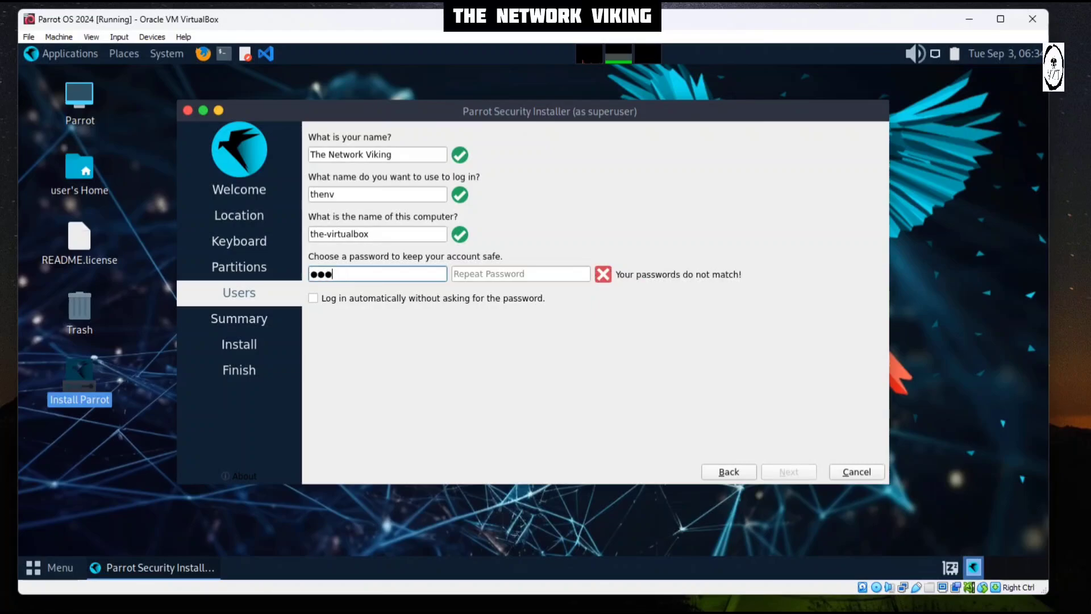
pyautogui.write('••••••')
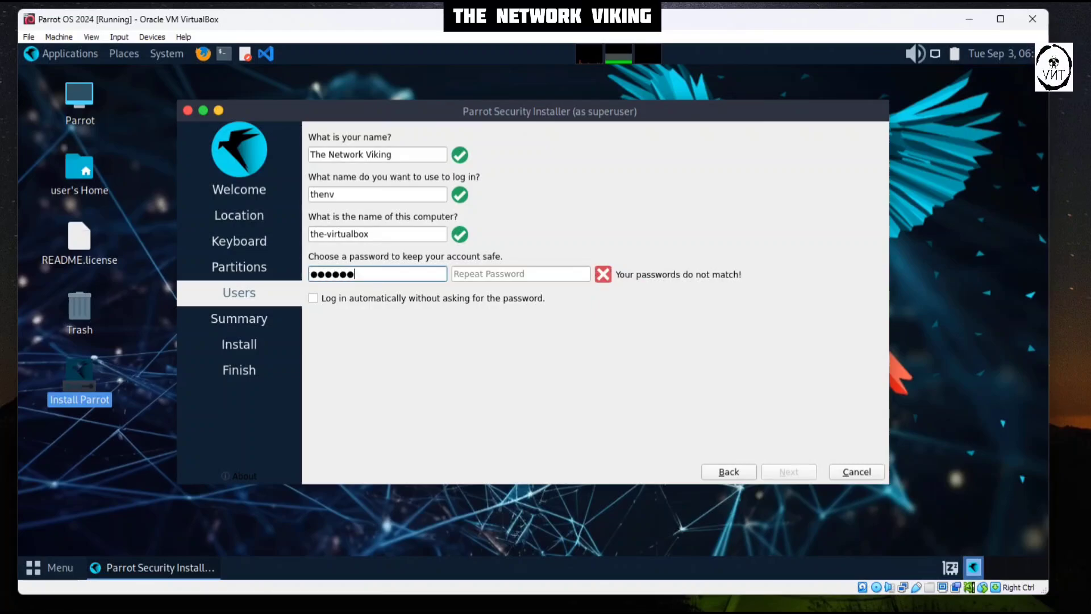
pyautogui.write('•••')
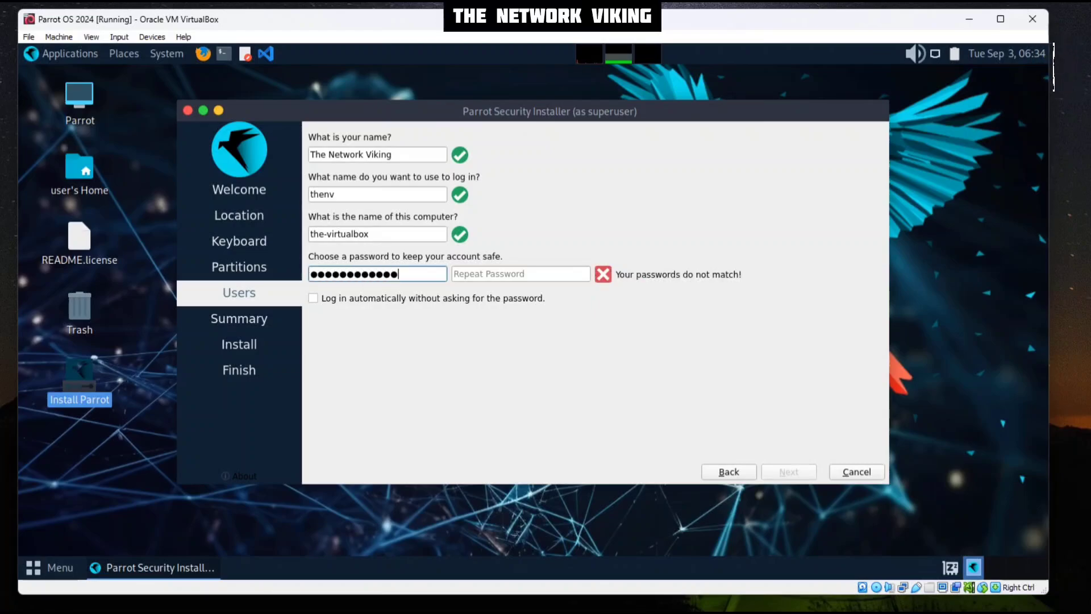
pyautogui.write('•')
pyautogui.press('Tab')
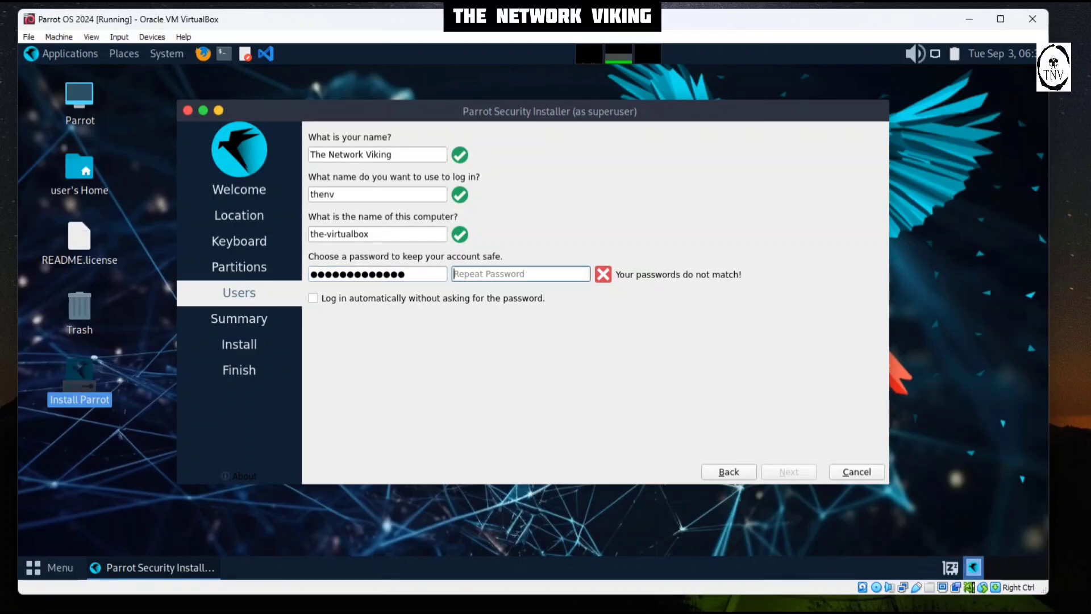
pyautogui.write('•••••••')
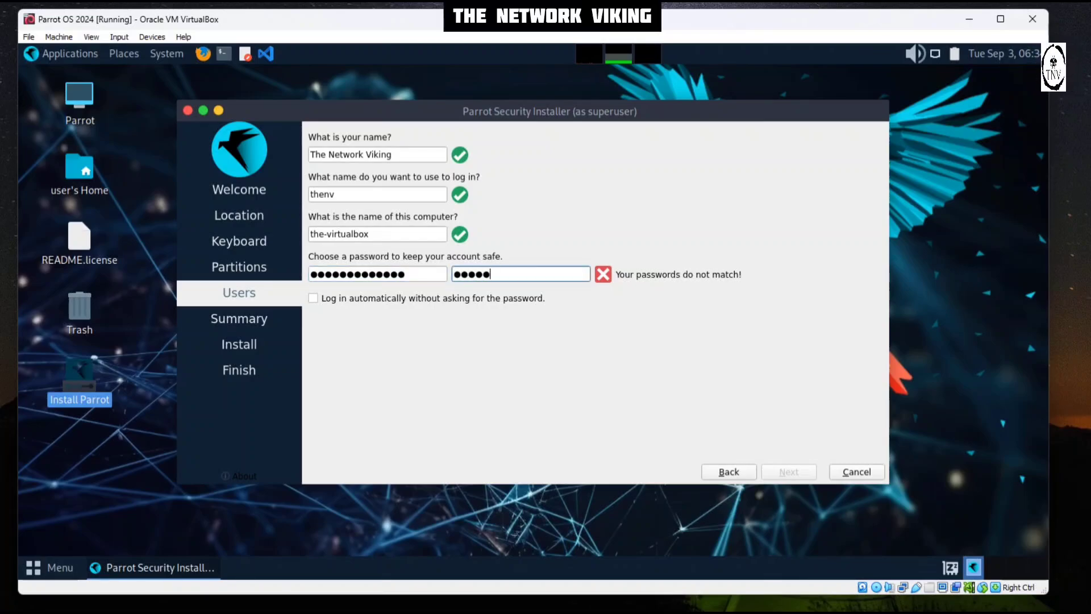
pyautogui.write('••••••')
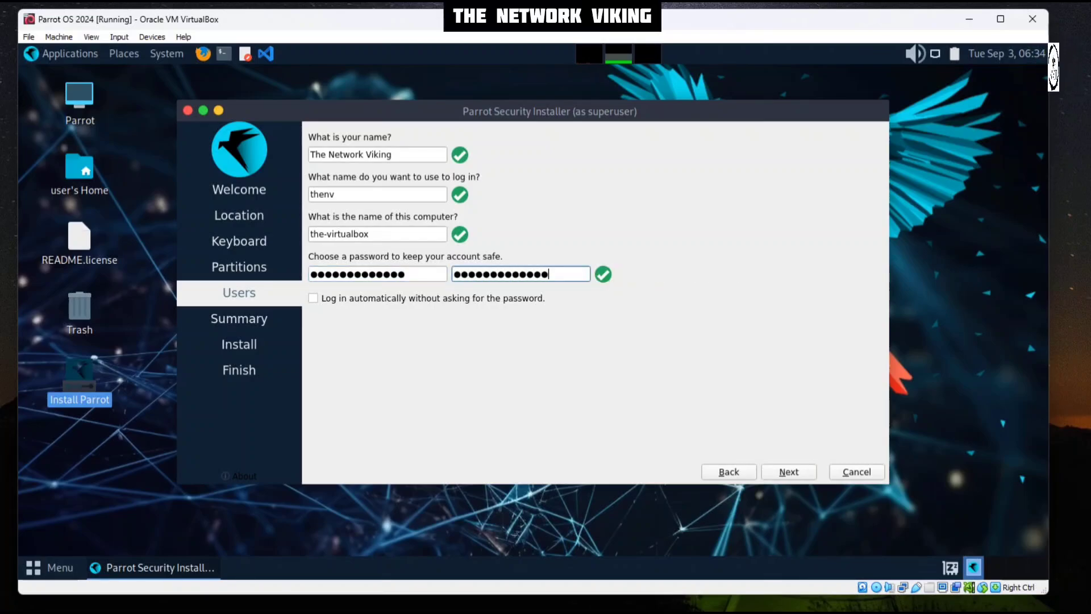
# Continue to the installation summary, start the installation and confirm the disk changes.
pyautogui.press('Return')
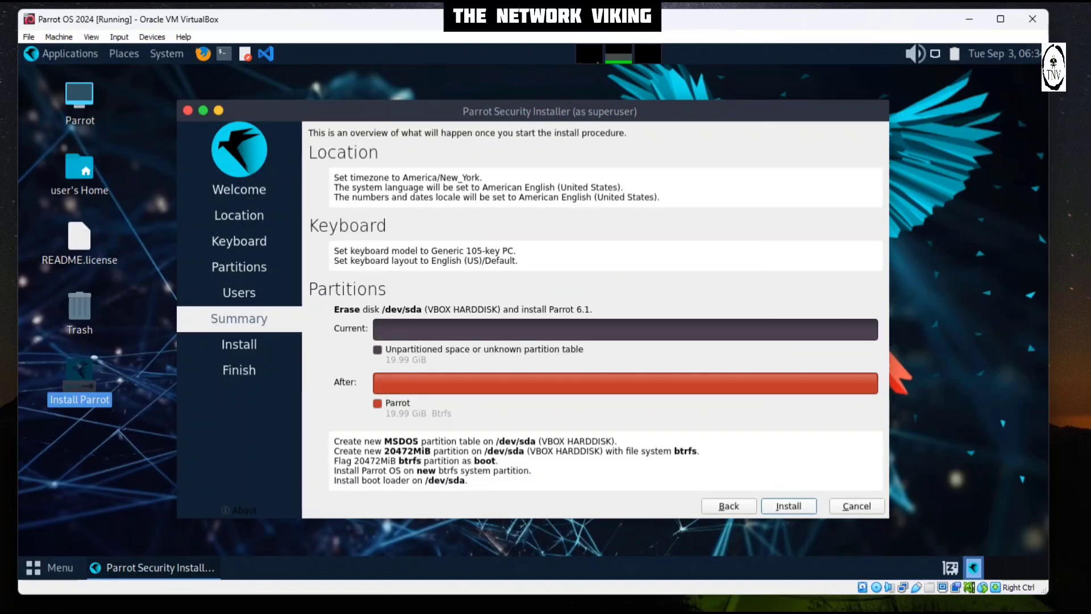
pyautogui.press('Return')
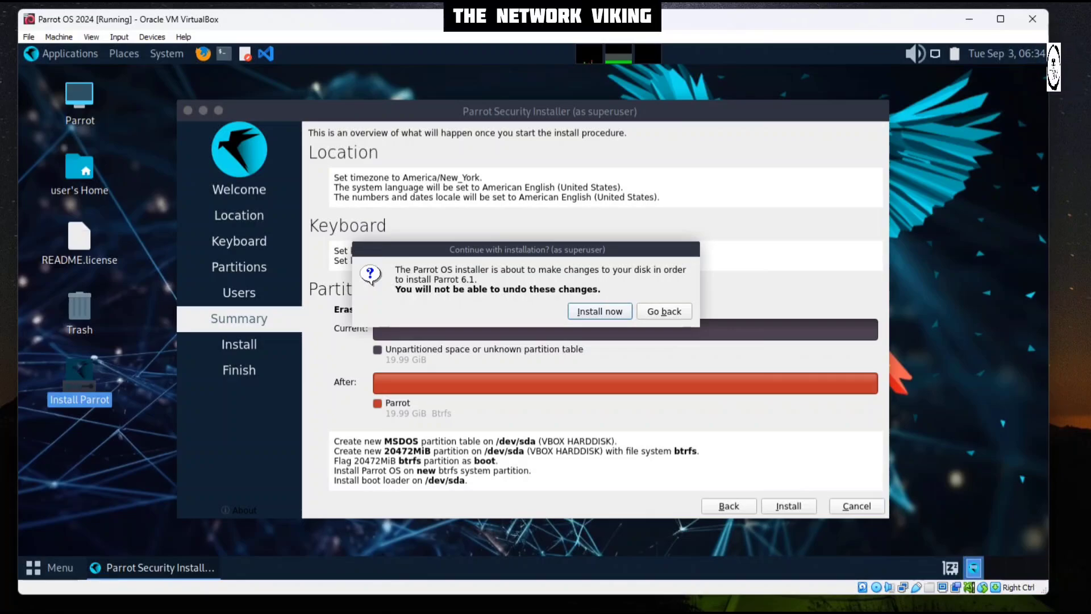
pyautogui.press('Return')
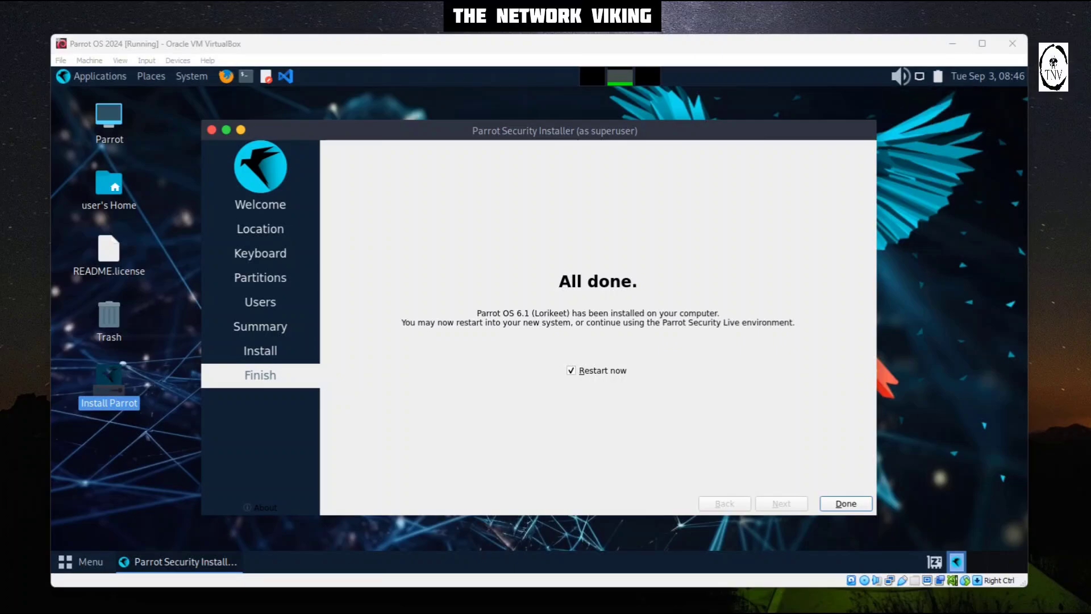
# Finish the installer with Restart now turned off, and power off the Parrot OS 2024 machine.
pyautogui.hotkey('alt', 'r')
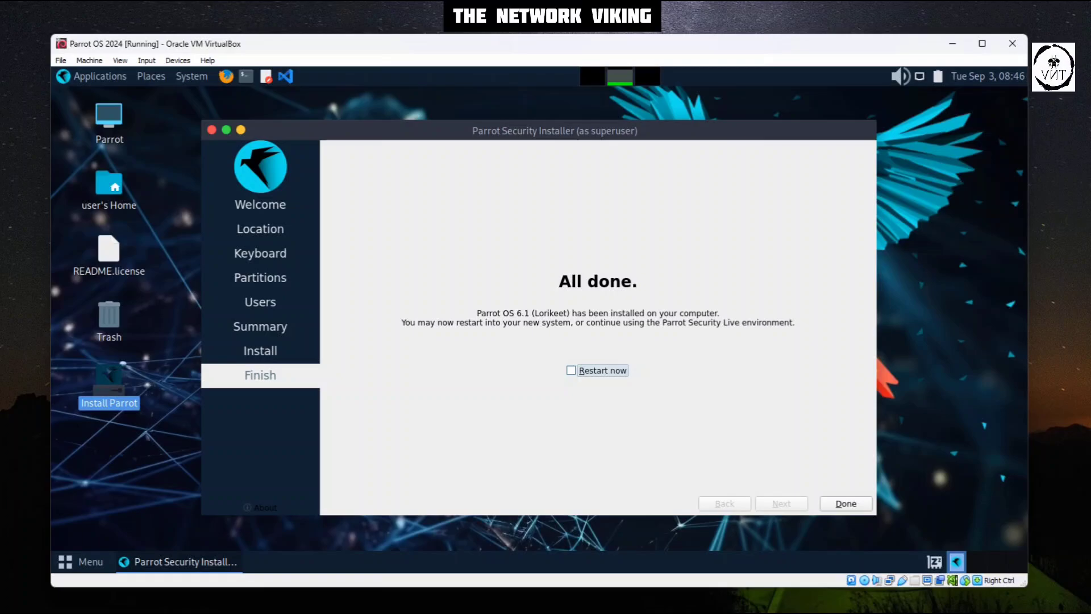
pyautogui.hotkey('alt', 'd')
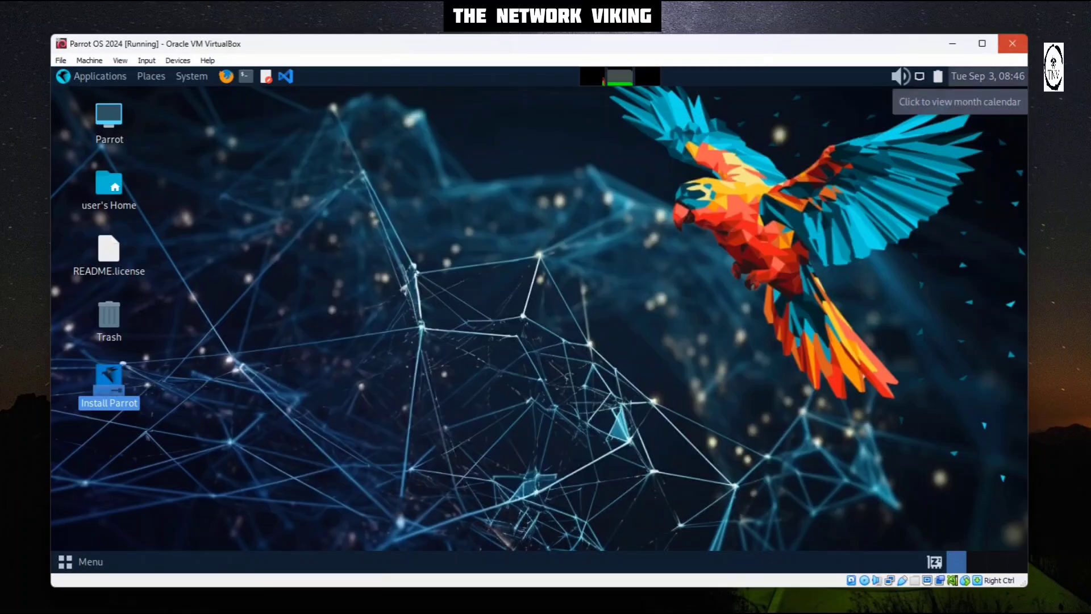
pyautogui.click(1011, 43)
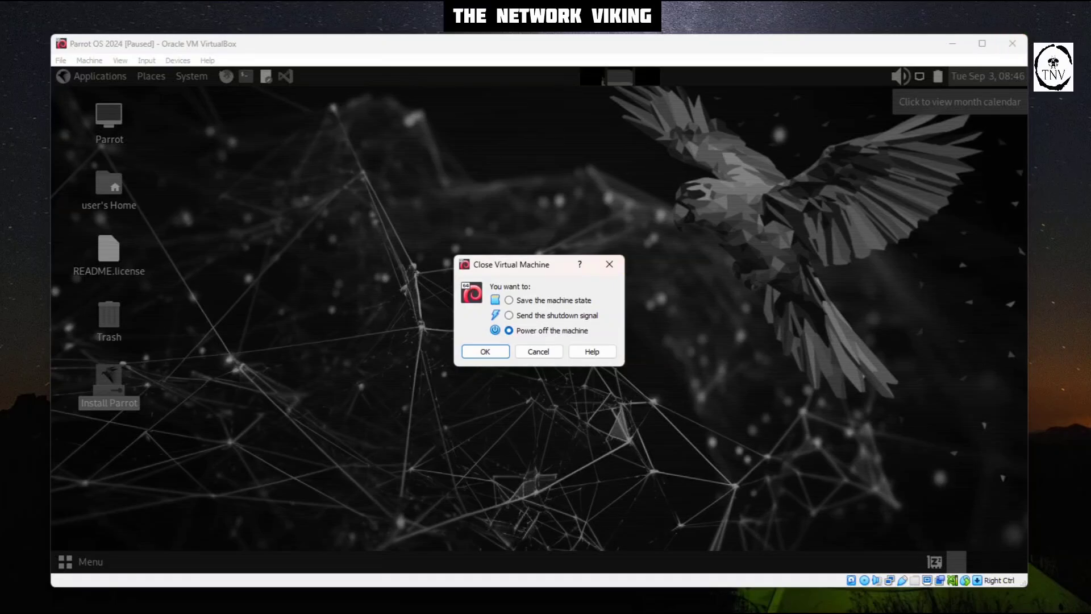
pyautogui.press('Return')
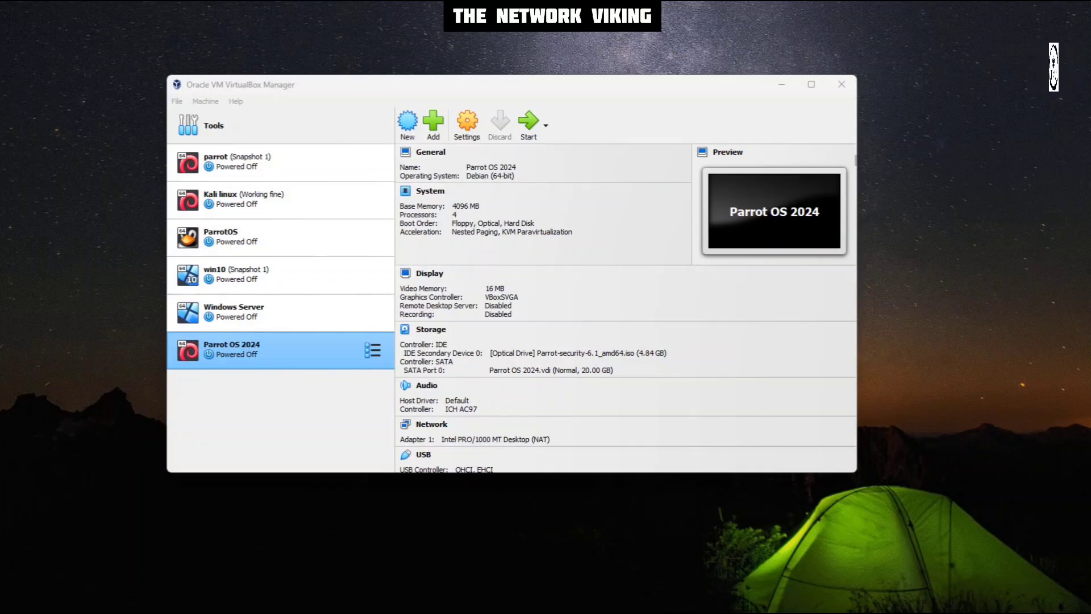
# Remove the Parrot-security-6.1_amd64.iso disk from the Parrot OS 2024 machine's optical drive and save the settings.
pyautogui.click(467, 125)
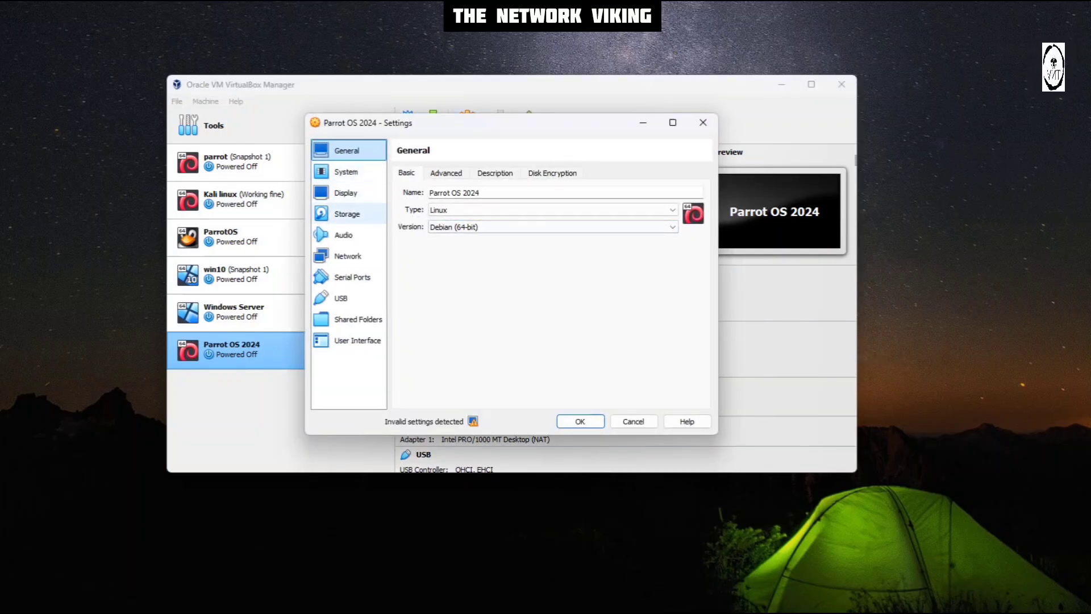
pyautogui.click(347, 213)
pyautogui.click(465, 201)
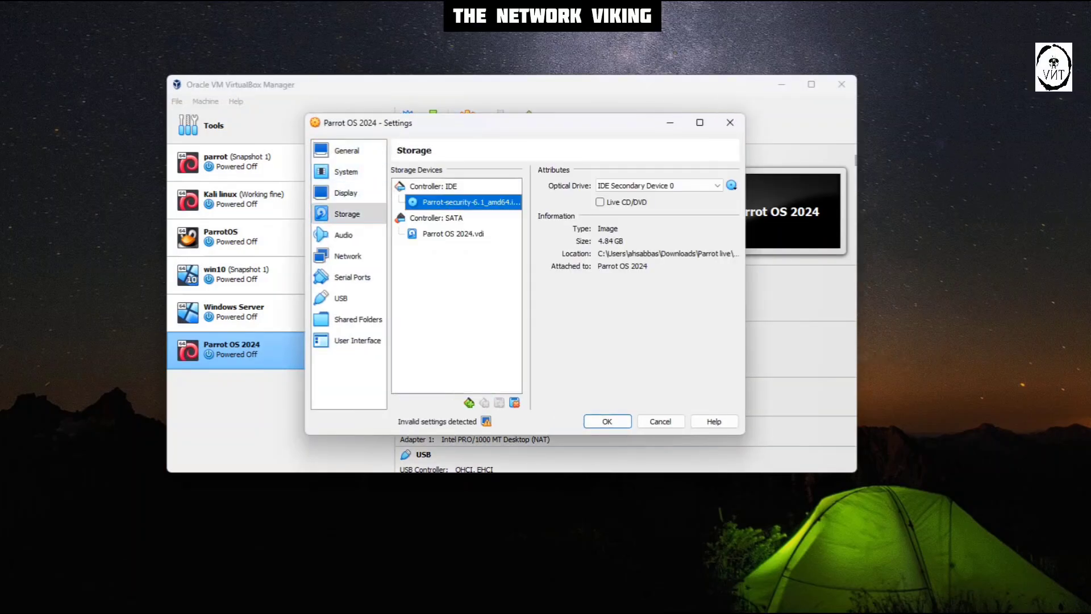
pyautogui.click(731, 185)
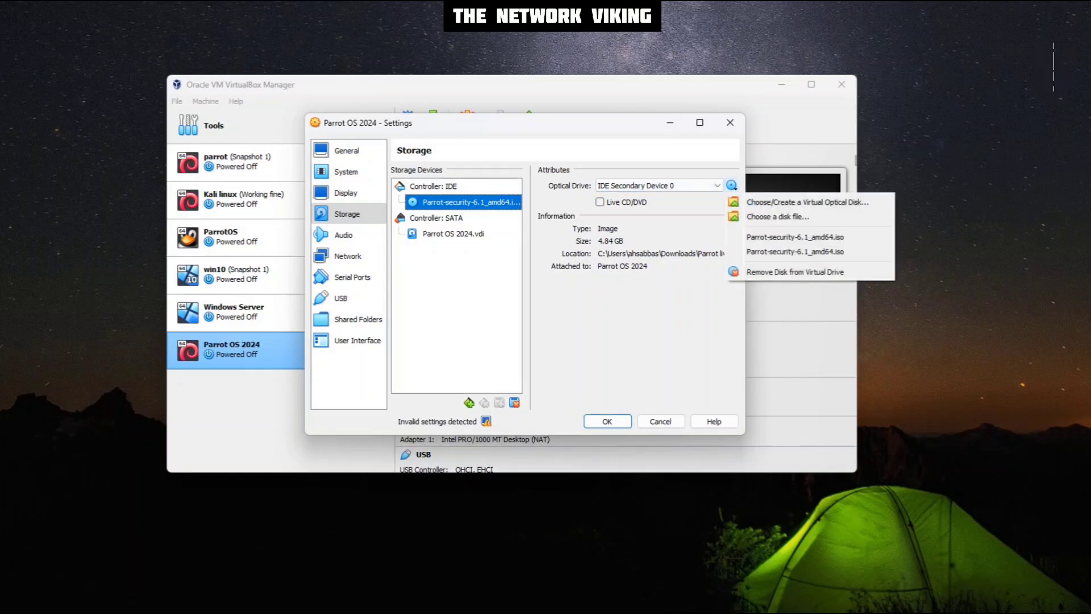
pyautogui.click(795, 272)
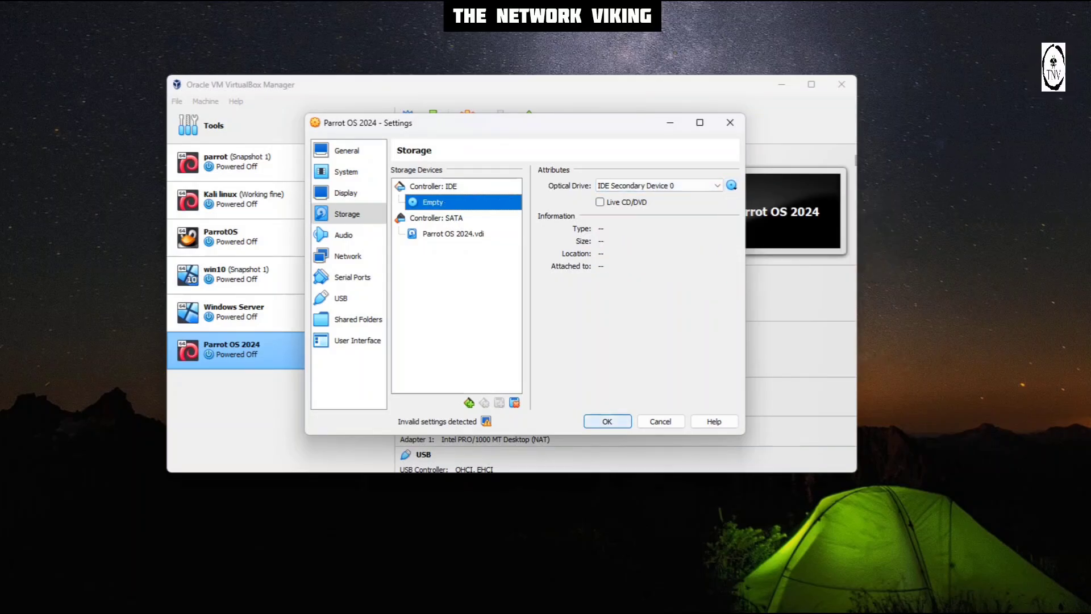
pyautogui.click(607, 421)
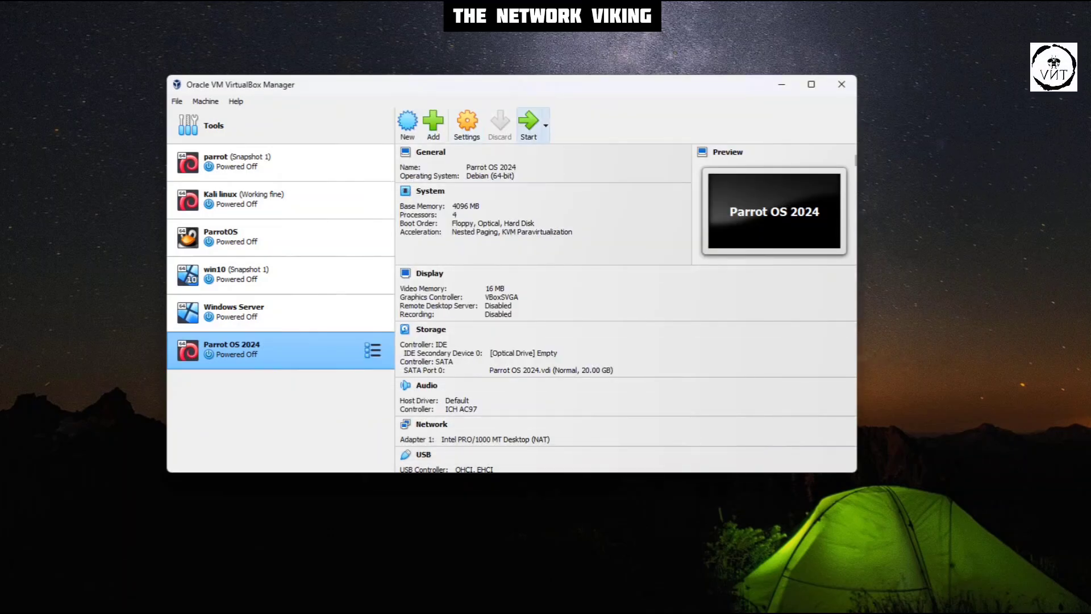
# Start the Parrot OS 2024 machine and log in to the installed system with the account password.
pyautogui.click(528, 124)
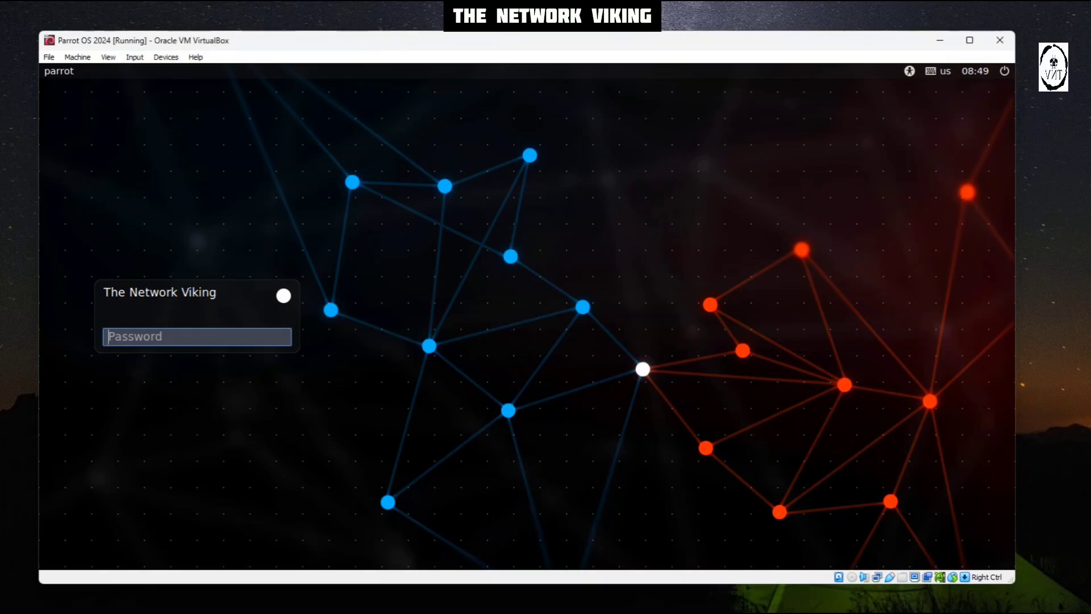
pyautogui.write('*****')
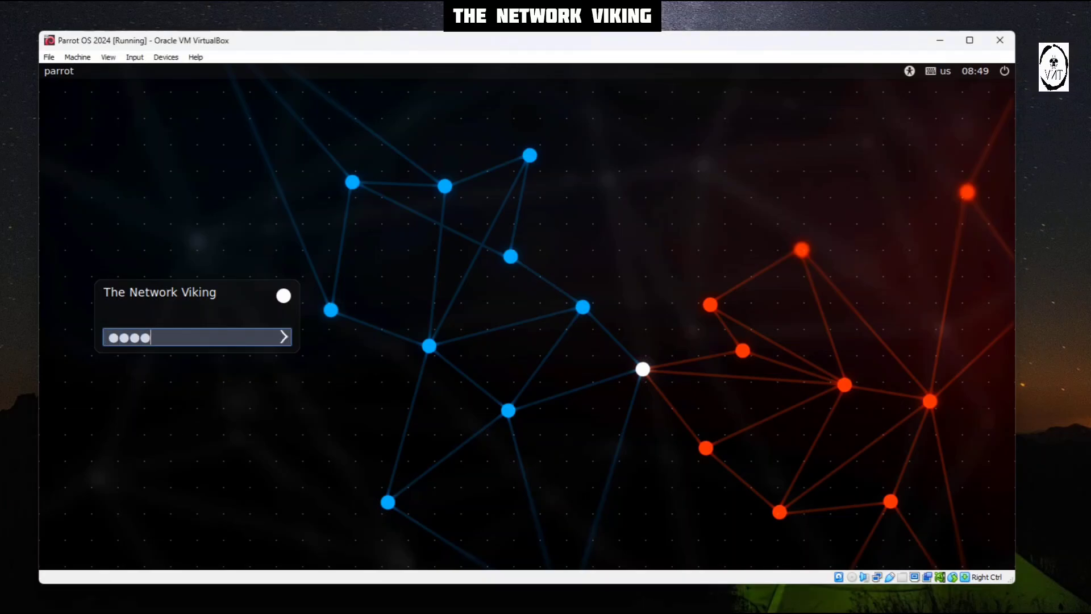
pyautogui.write('*****')
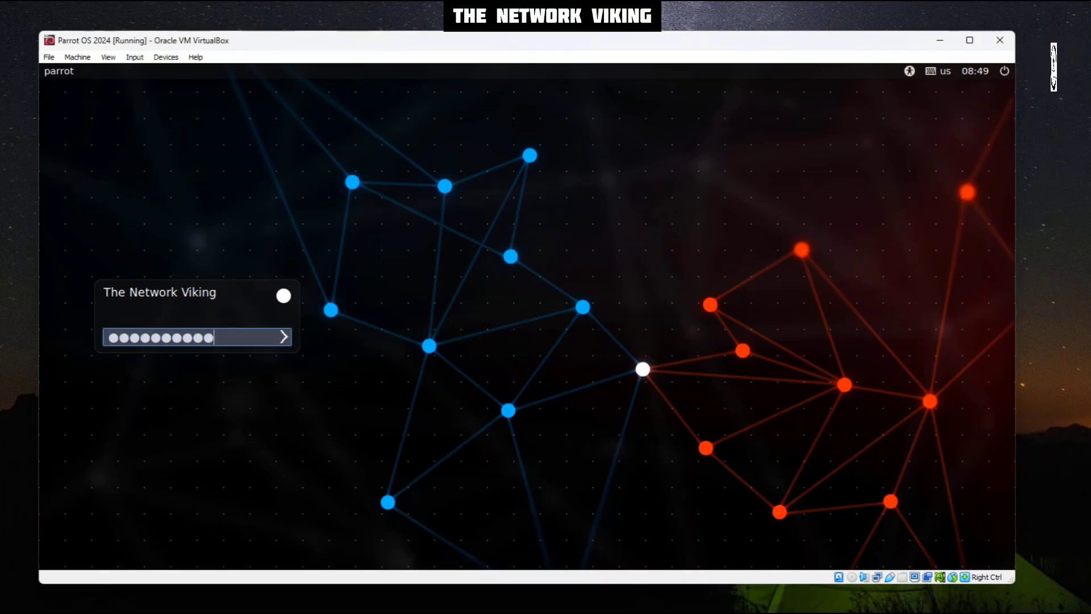
pyautogui.write('***')
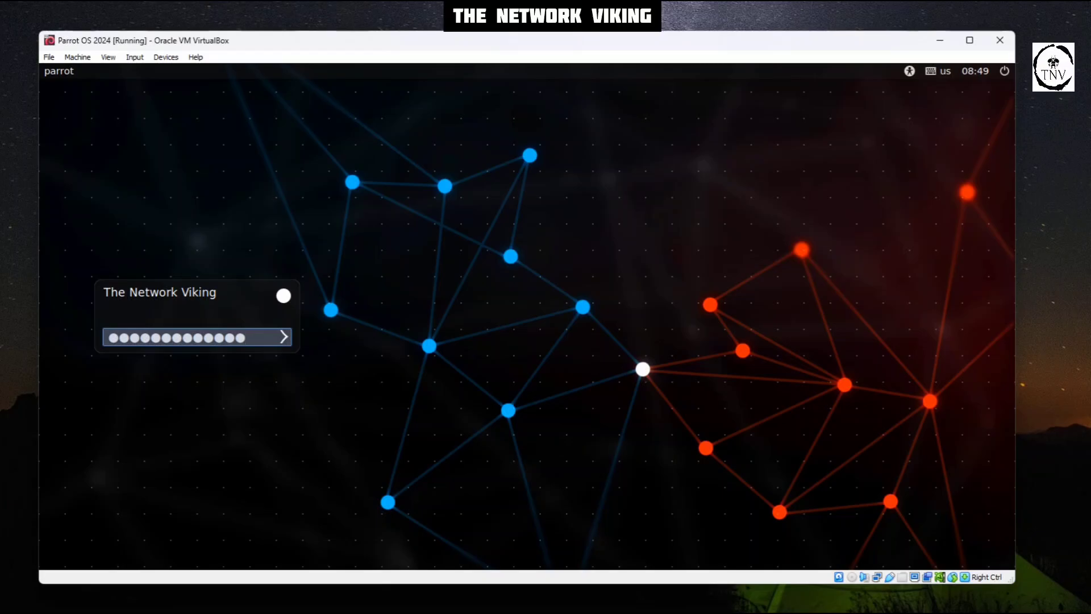
pyautogui.press('Return')
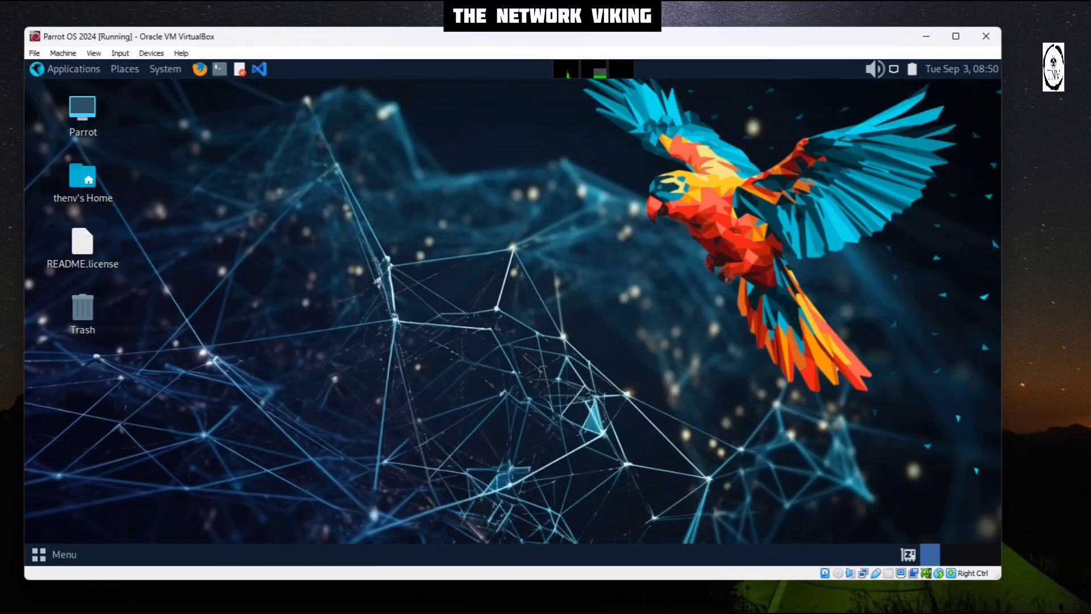
# Browse the Pentesting tool categories among the installed Parrot OS applications and open a terminal.
pyautogui.hotkey('alt', 'F1')
pyautogui.press('Right')
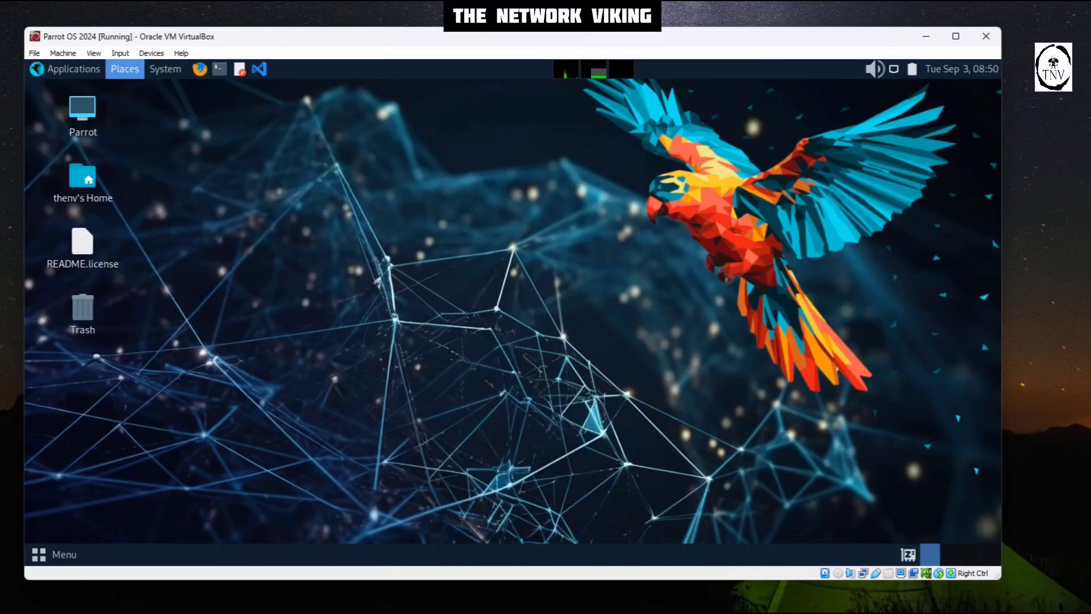
pyautogui.press('Right')
pyautogui.press('Right')
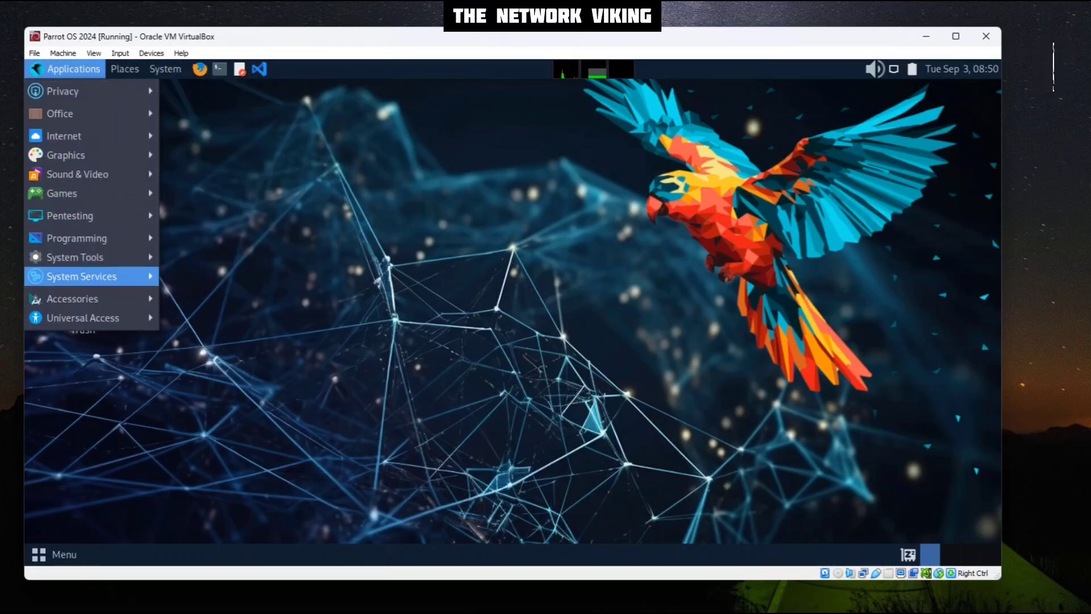
pyautogui.moveTo(91, 216)
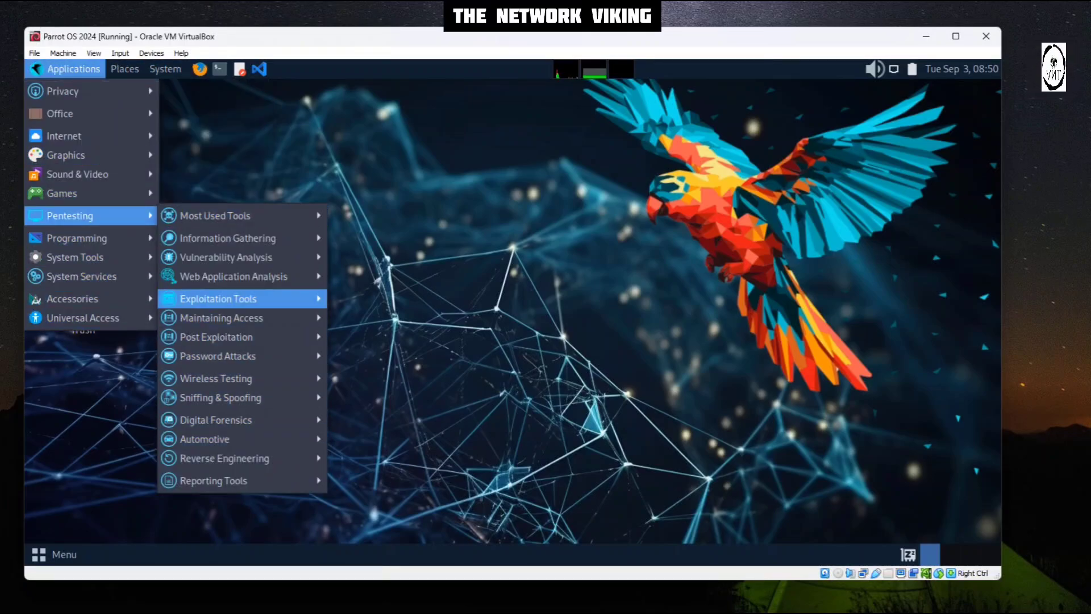
pyautogui.click(220, 69)
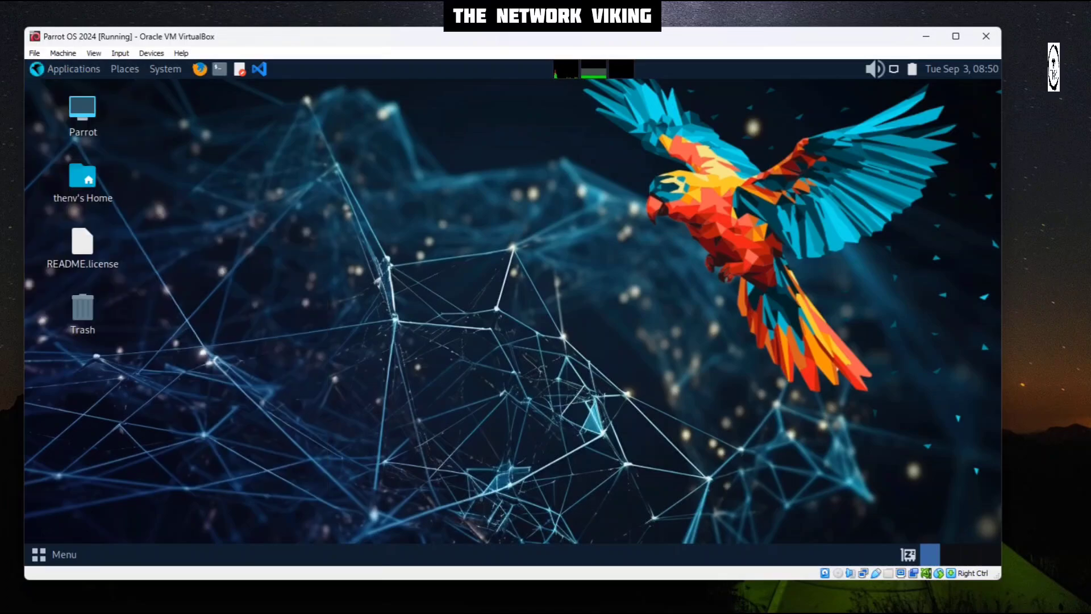
pyautogui.click(219, 69)
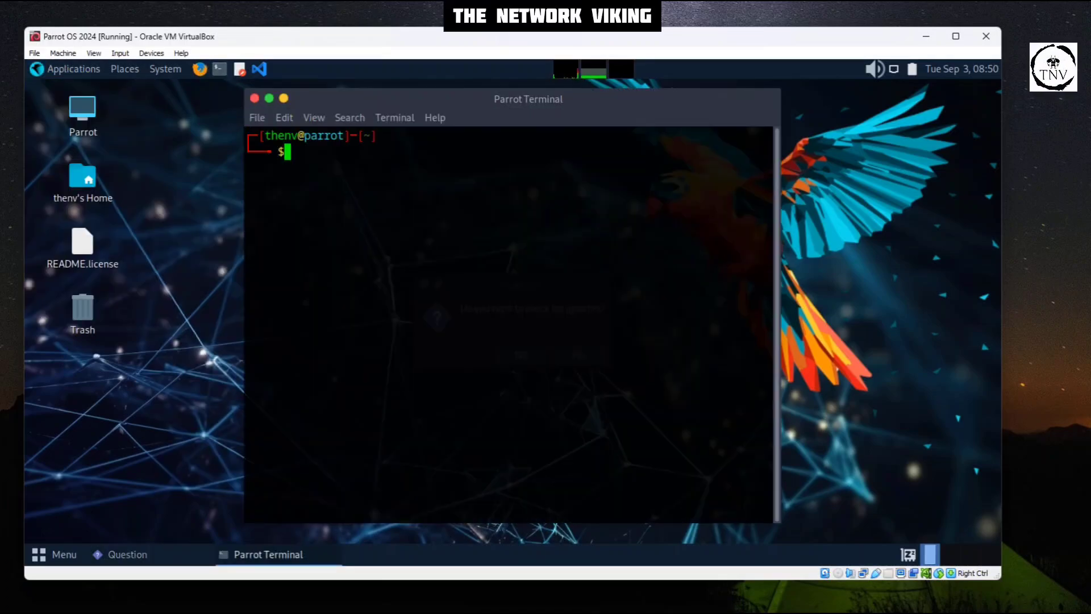